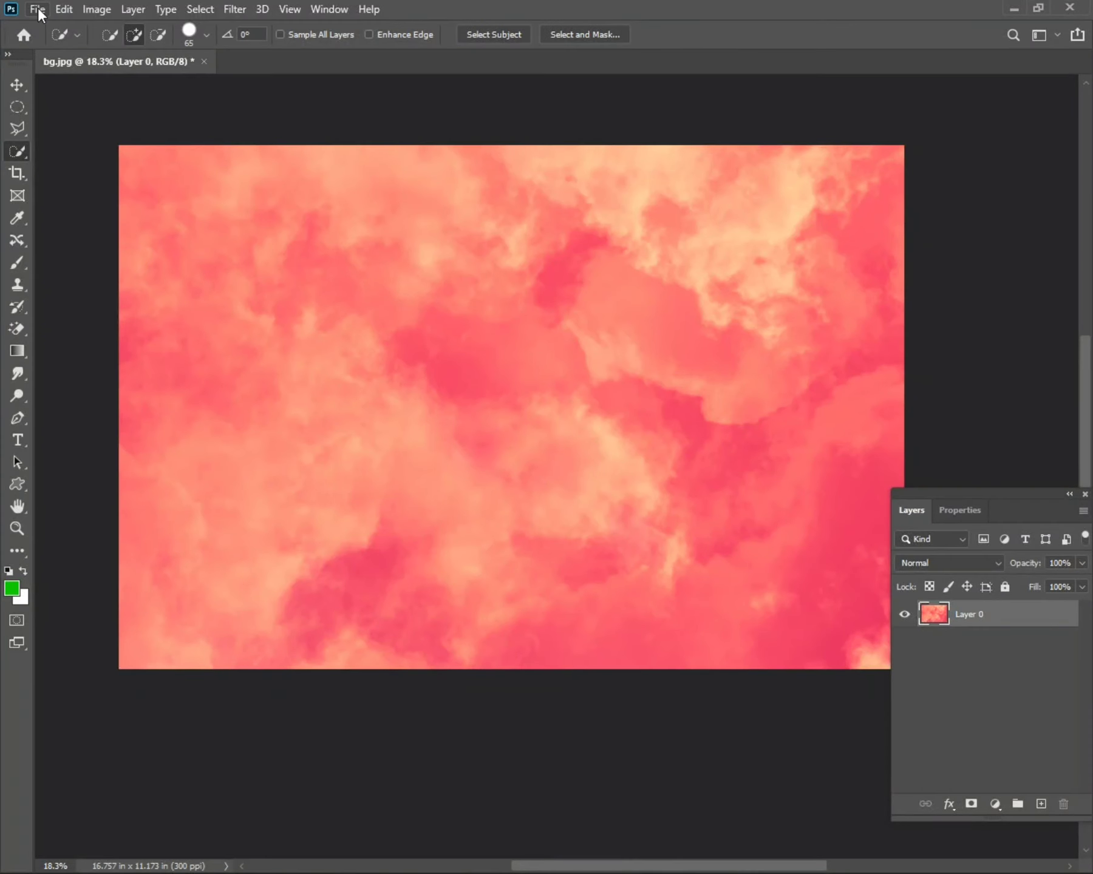
Step: Open the File menu on the bg.jpg cloud document to reach Place Embedded
click(37, 9)
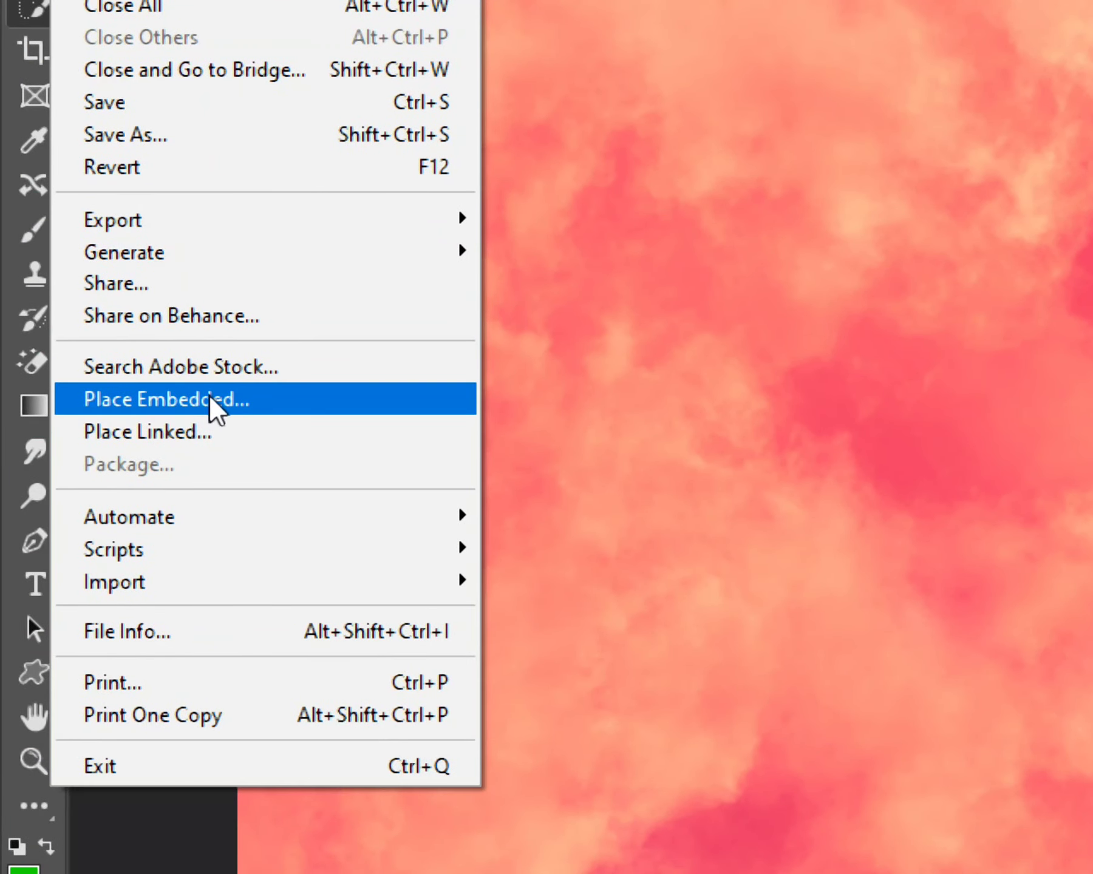
Step: Place 'green screen sample - AMS Graphics' as an embedded layer above the clouds and commit it
click(209, 398)
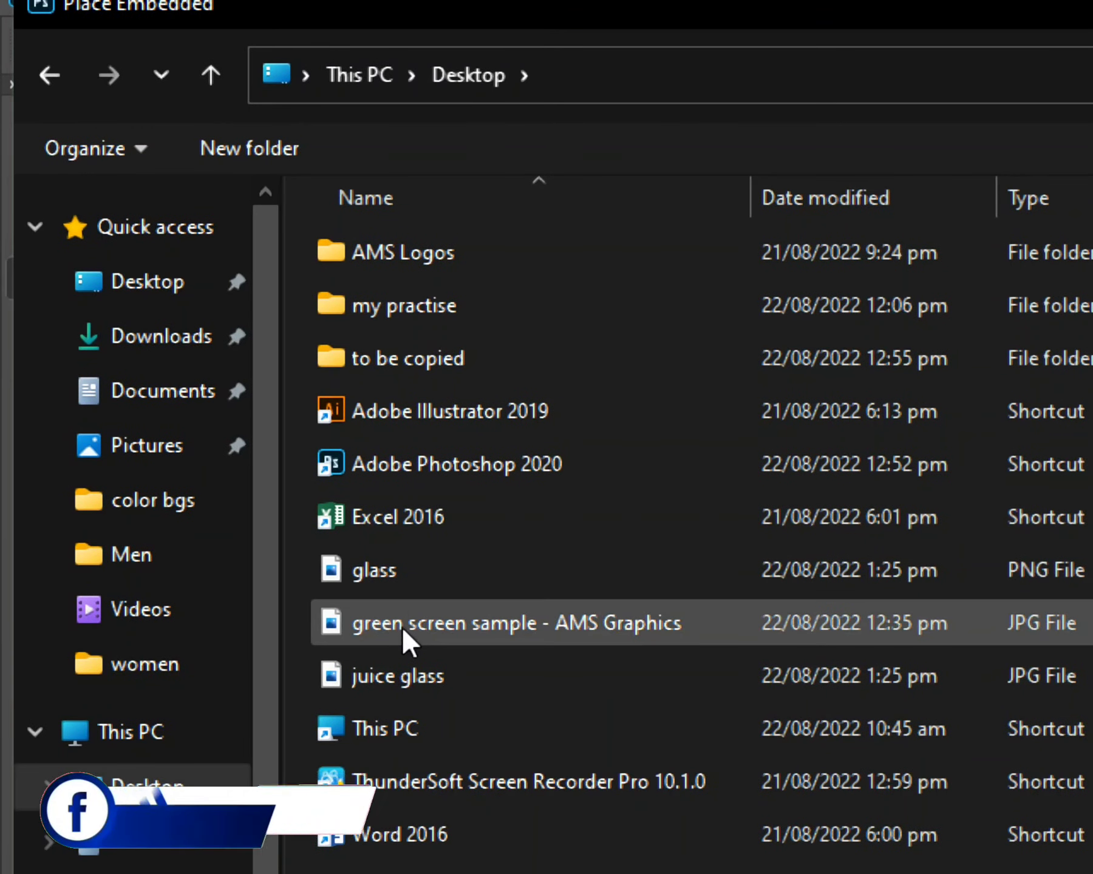
click(403, 620)
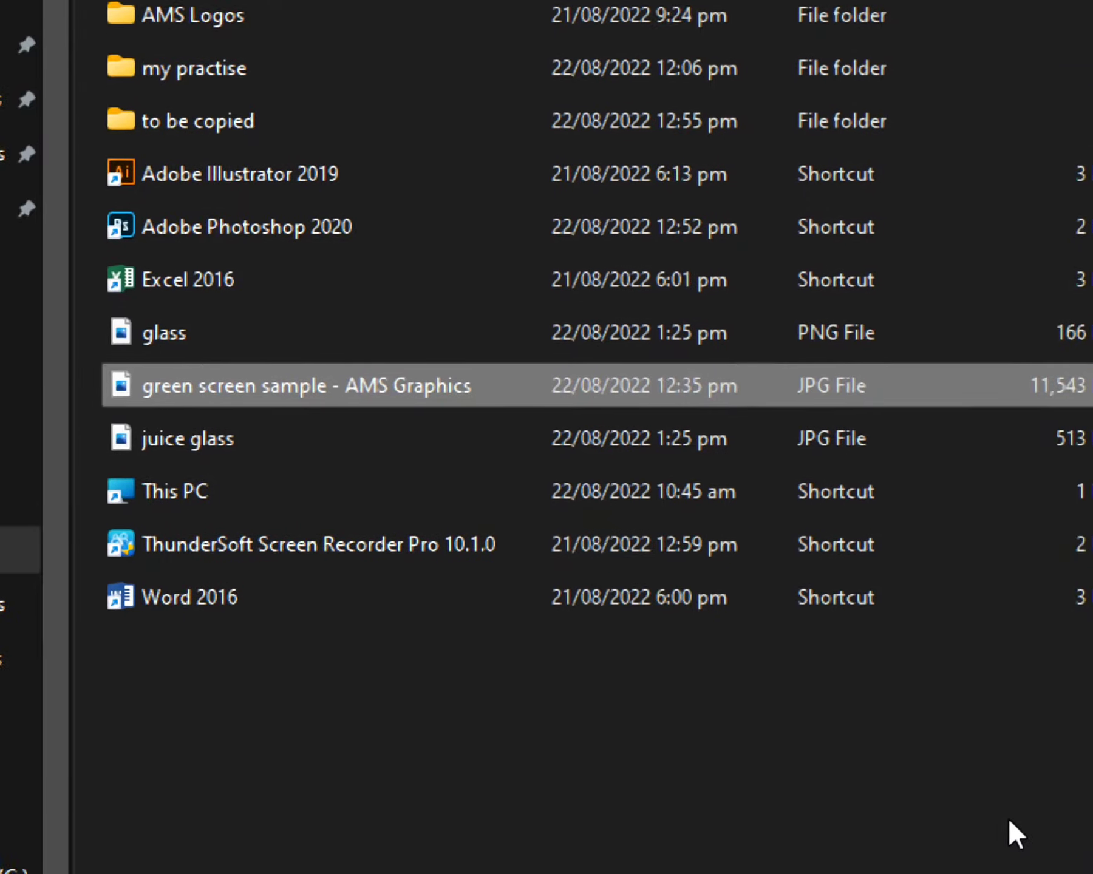
click(893, 822)
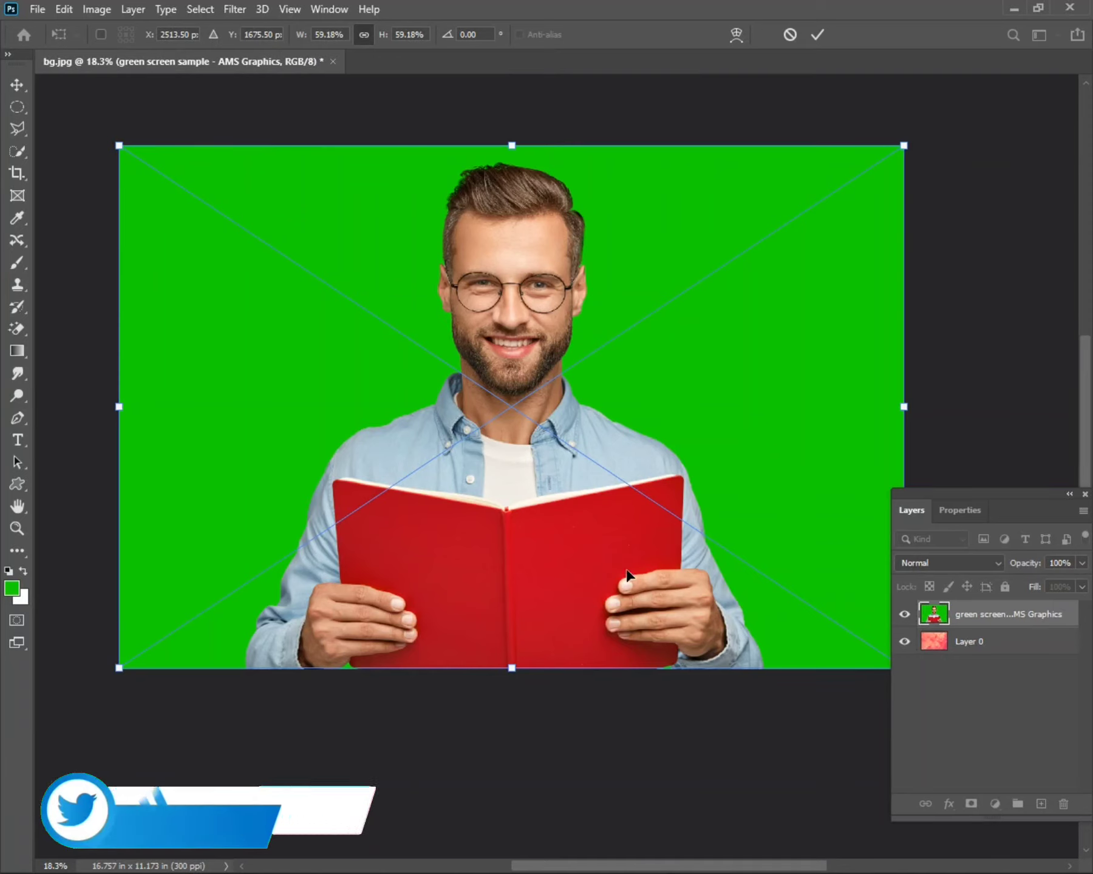
click(817, 42)
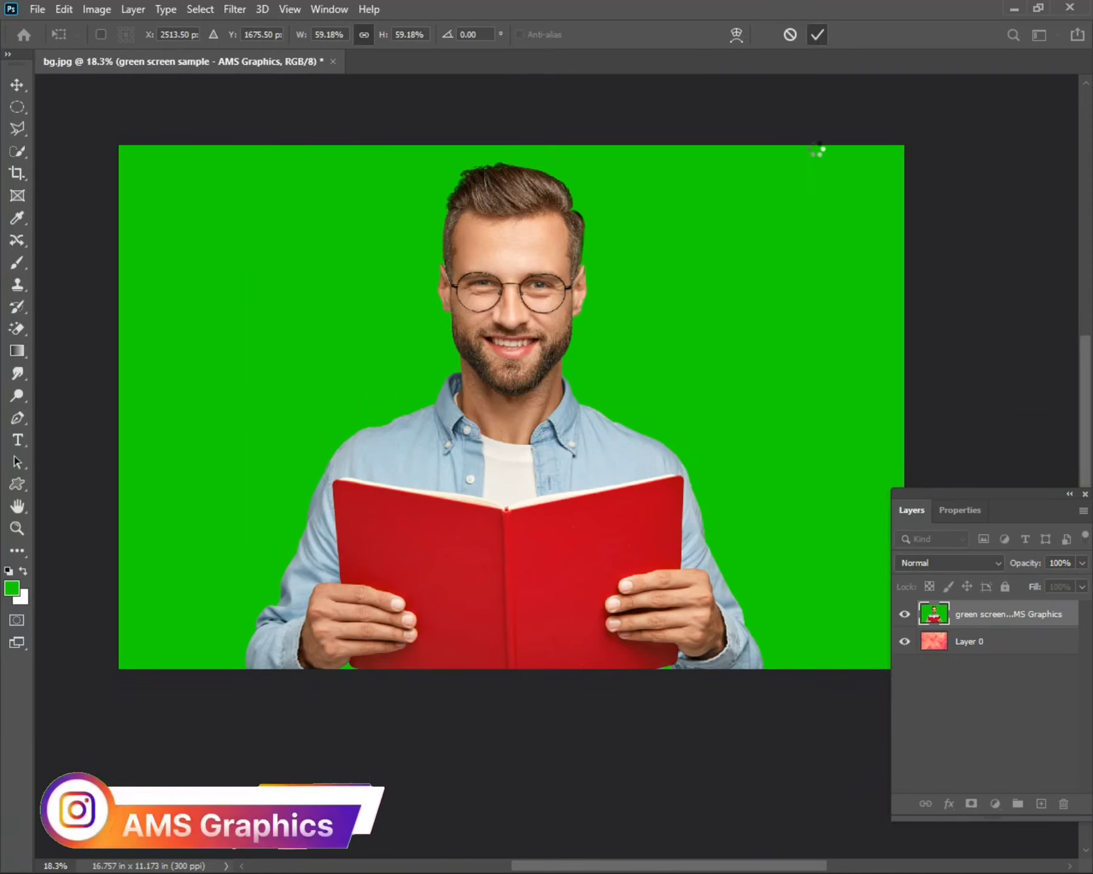
Step: Select the green backdrop with Color Range at Fuzziness 160, previewed on a White Matte
key(w)
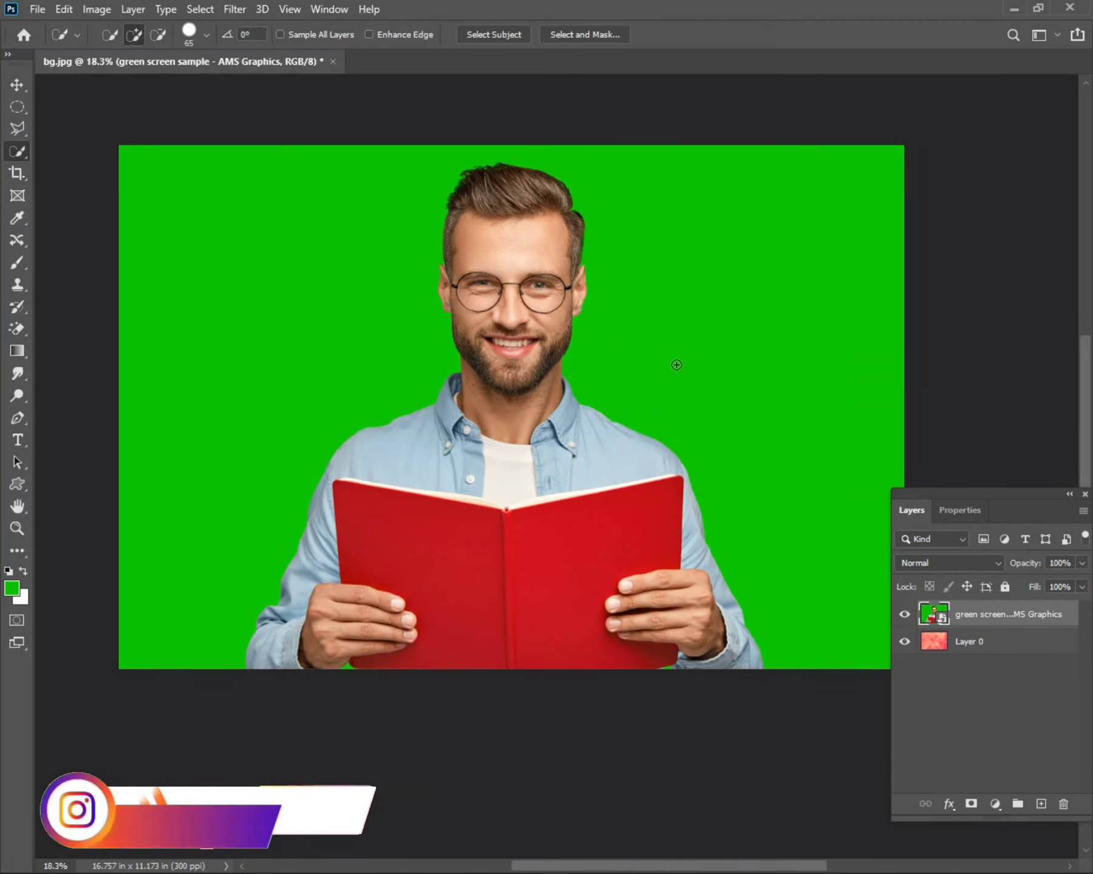
click(202, 9)
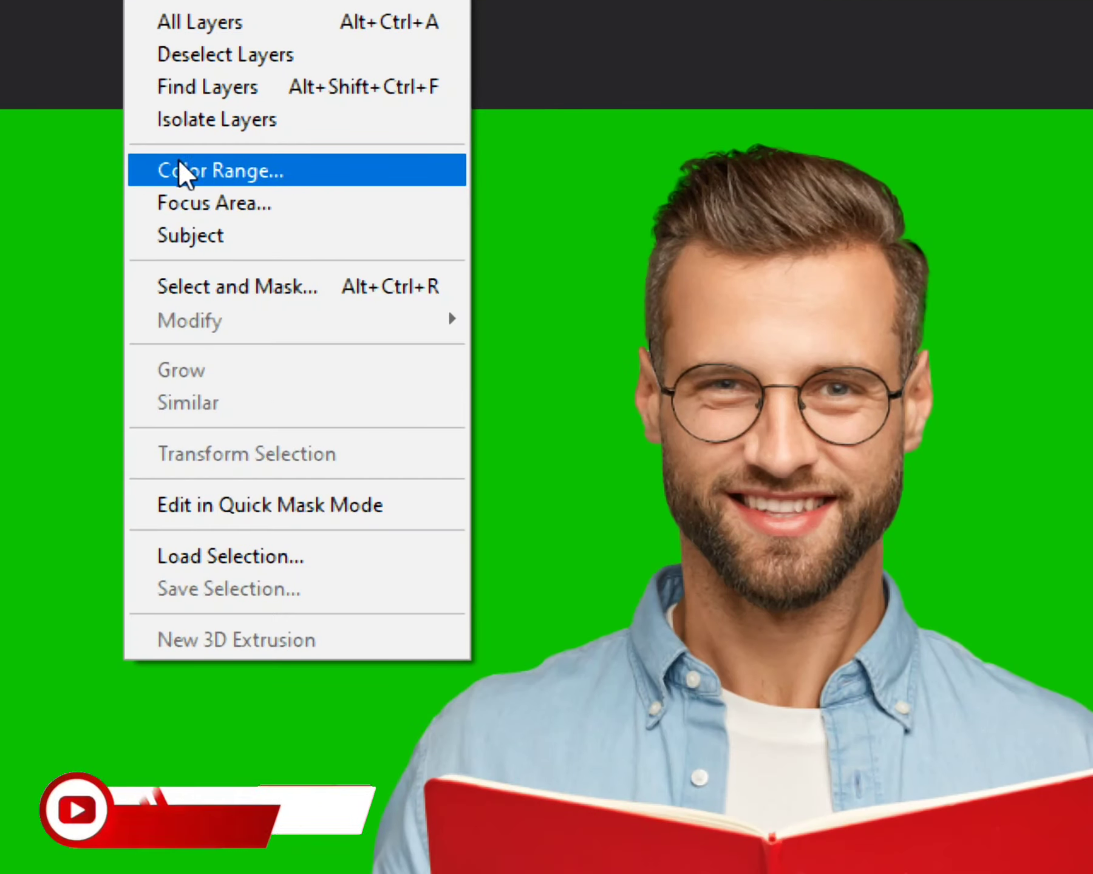
click(202, 165)
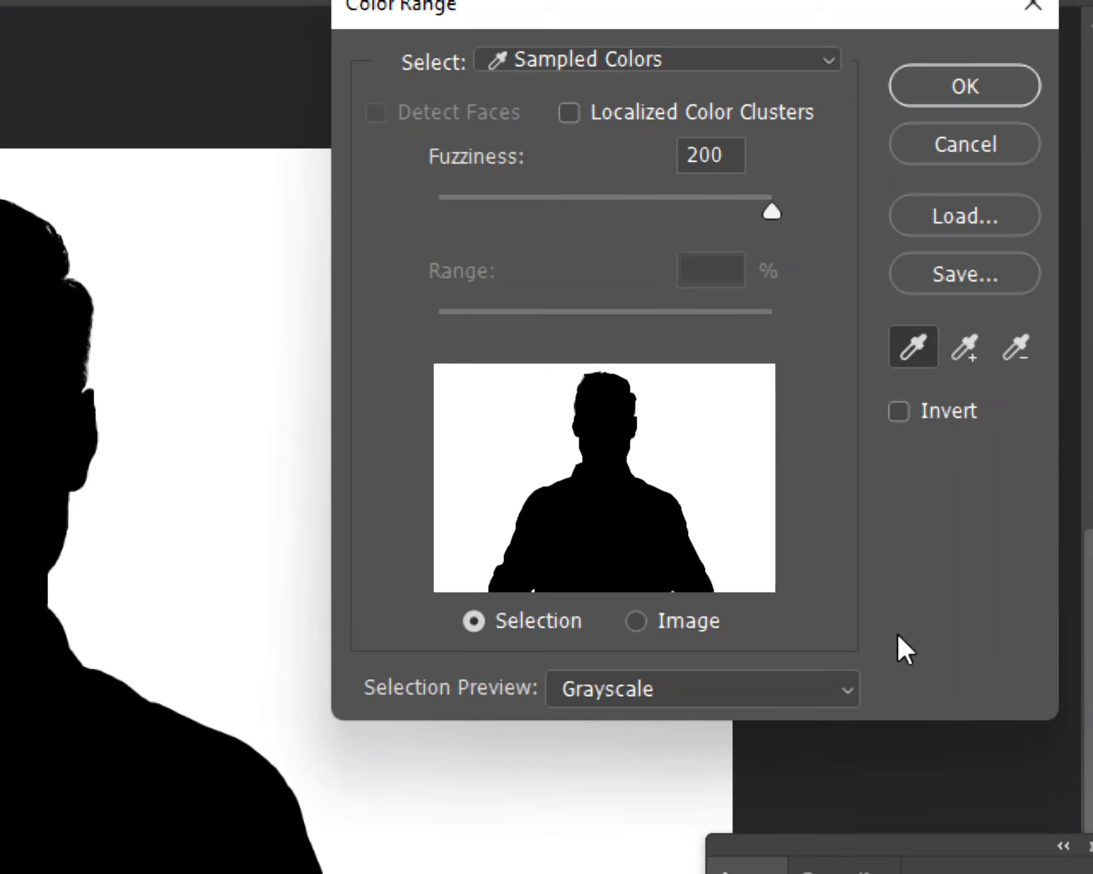
drag(771, 211, 716, 207)
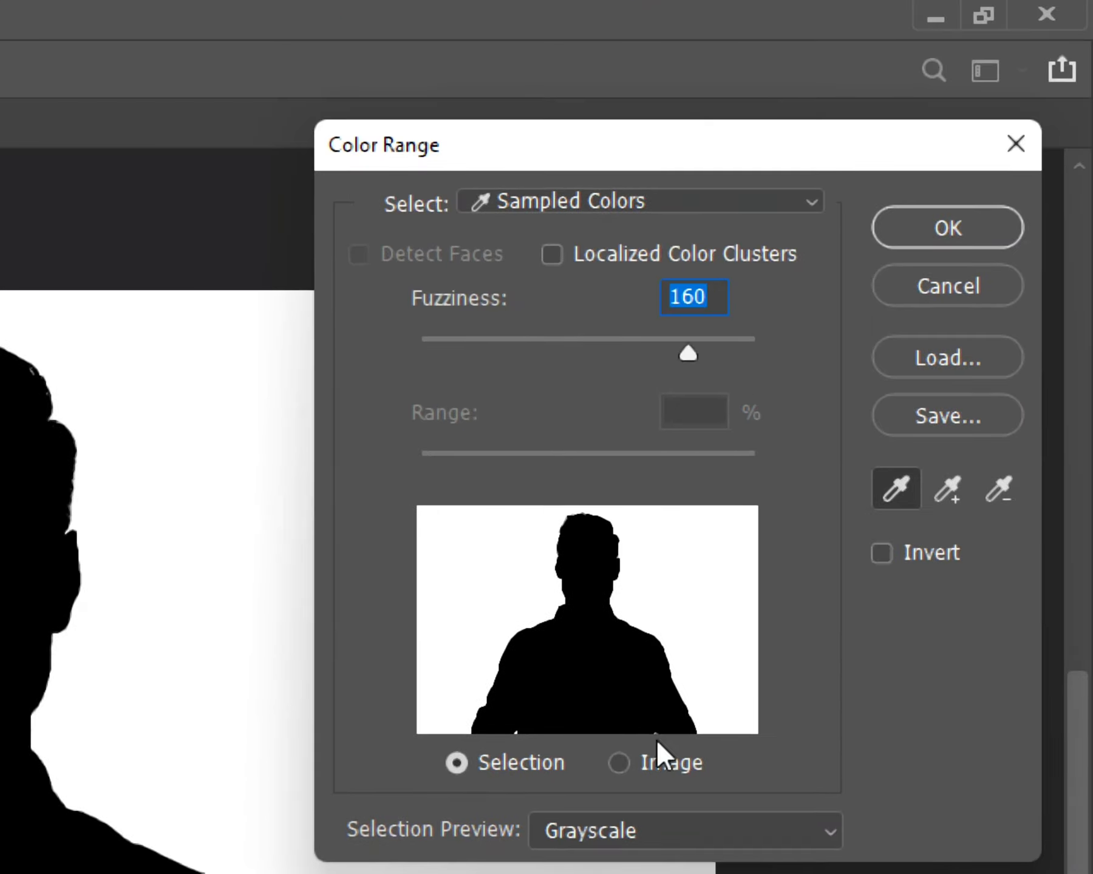
click(666, 808)
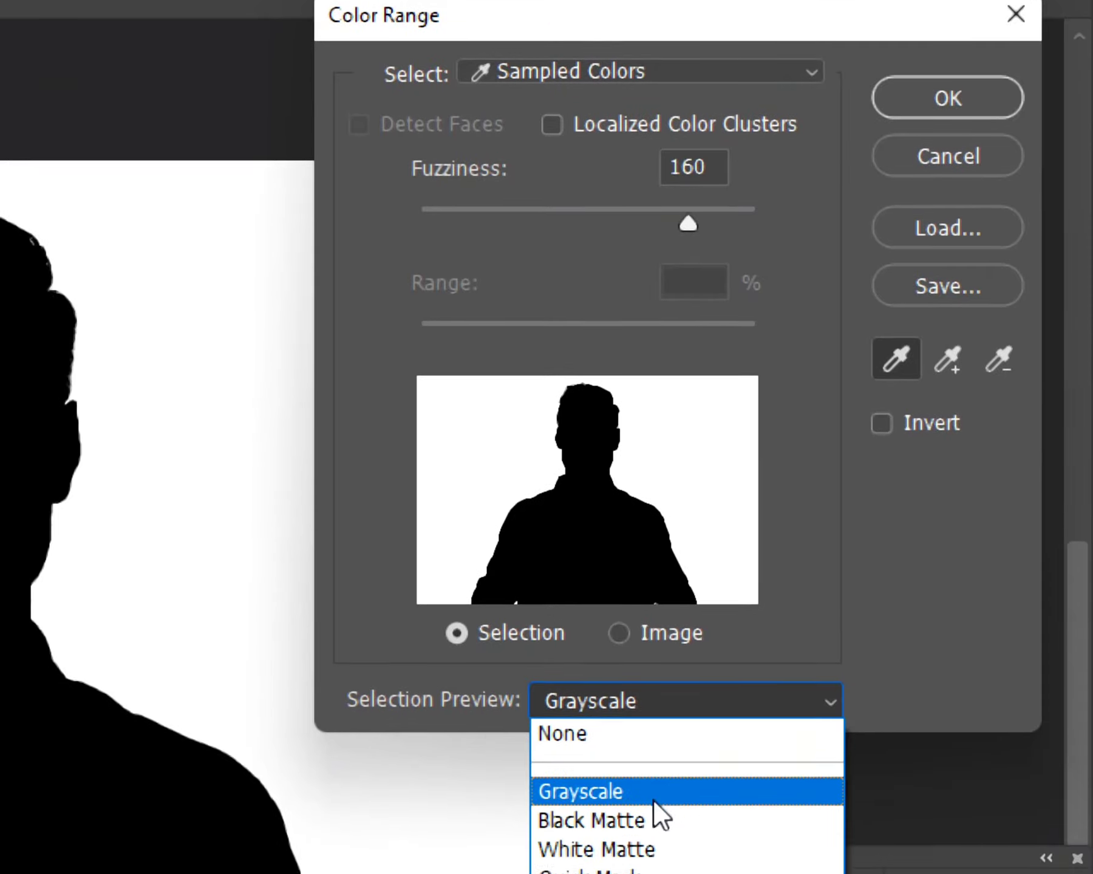
click(656, 816)
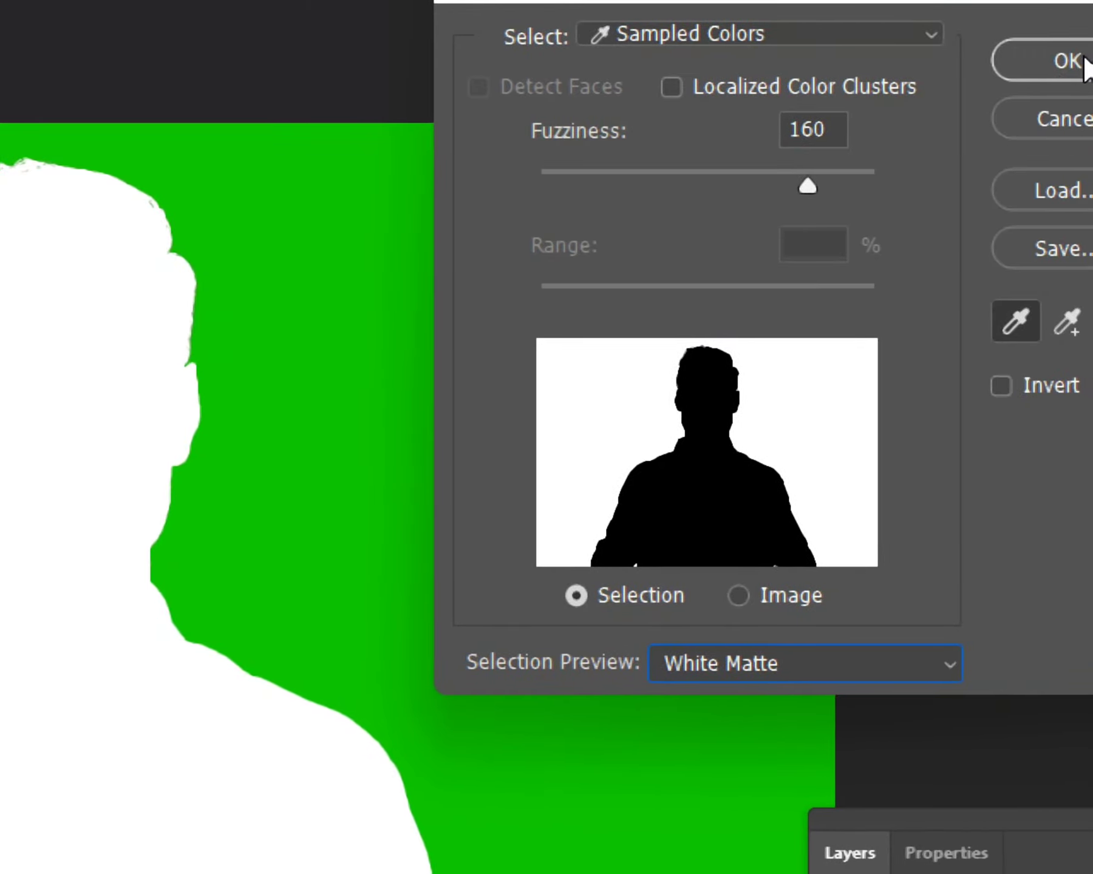
click(1083, 63)
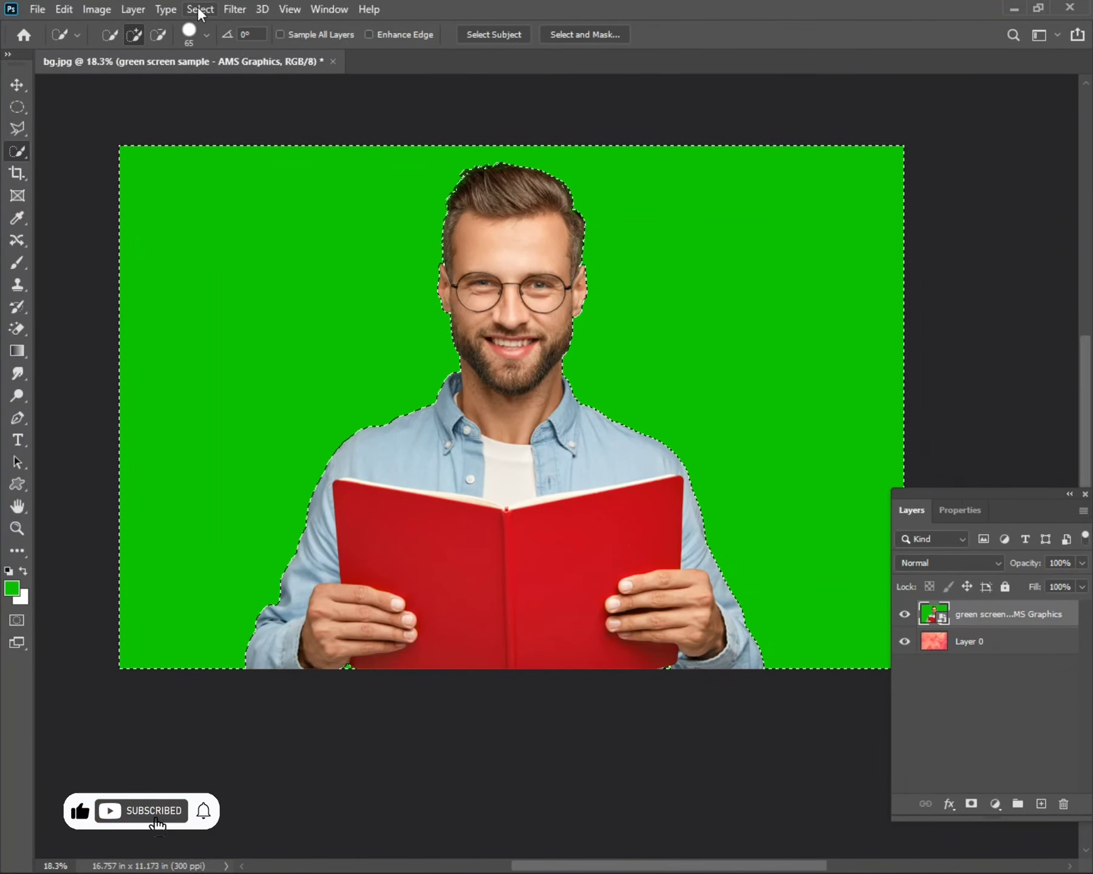
Step: Invert the selection and add a layer mask that hides the green backdrop
click(200, 9)
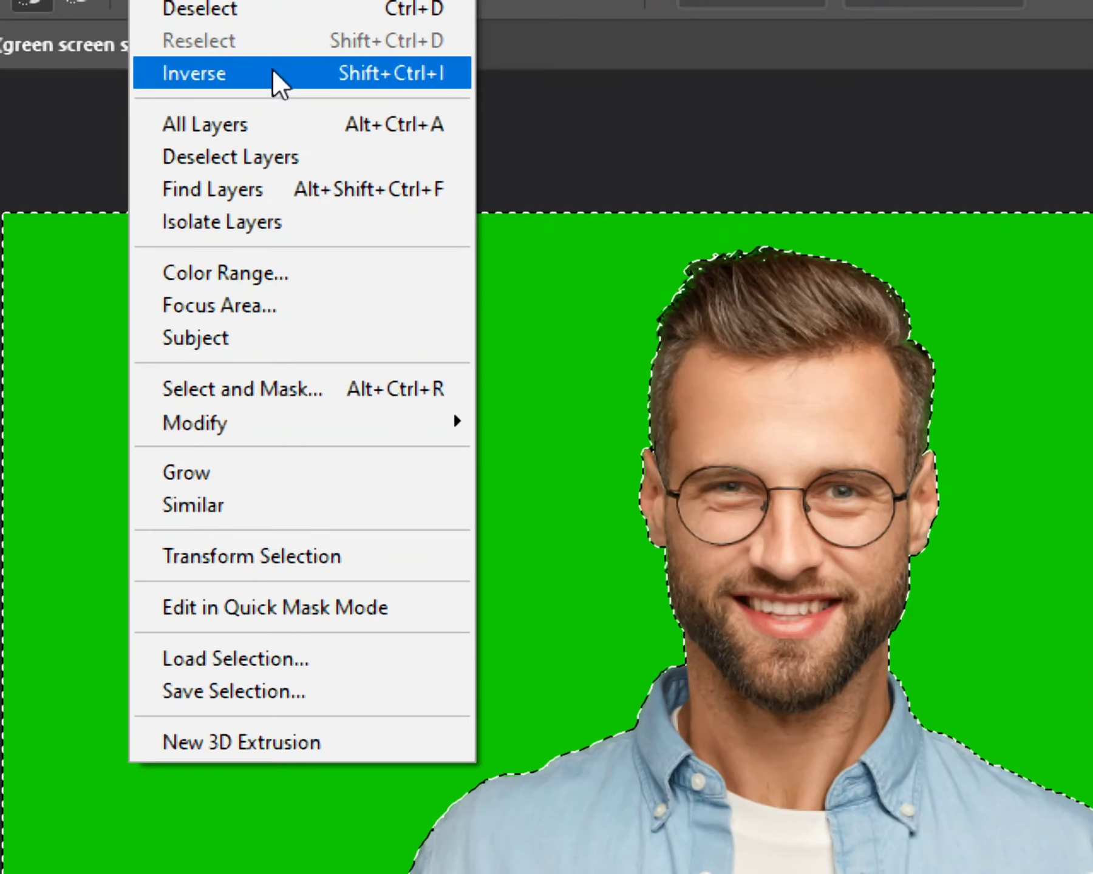
click(208, 68)
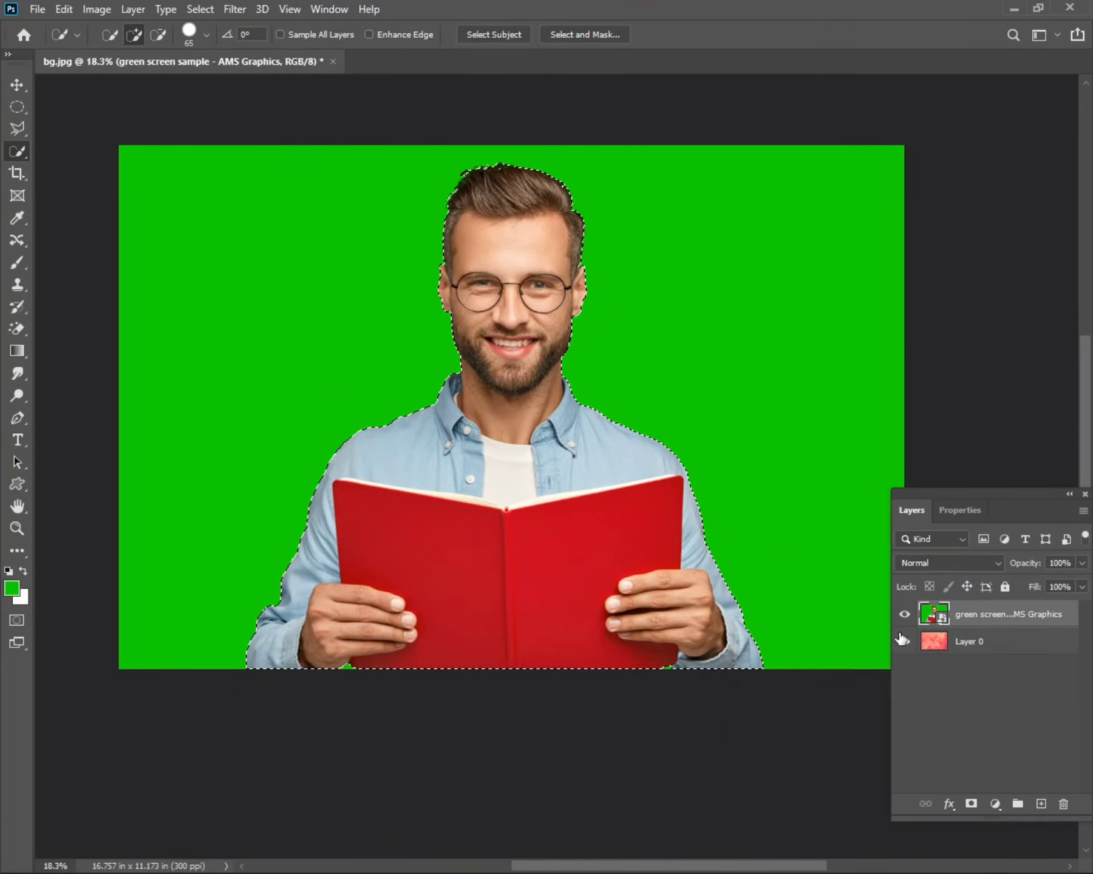
click(972, 806)
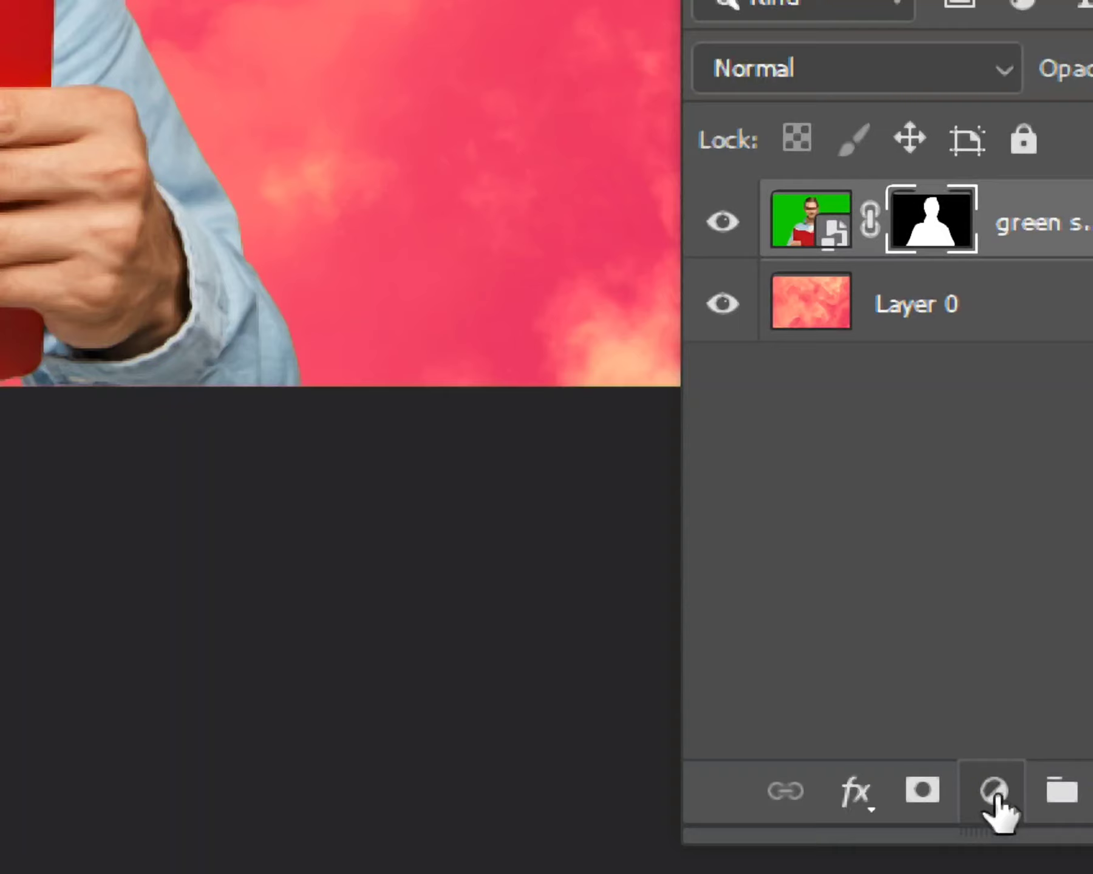
Step: Add a Hue/Saturation adjustment layer targeting Greens with Saturation -98
click(995, 793)
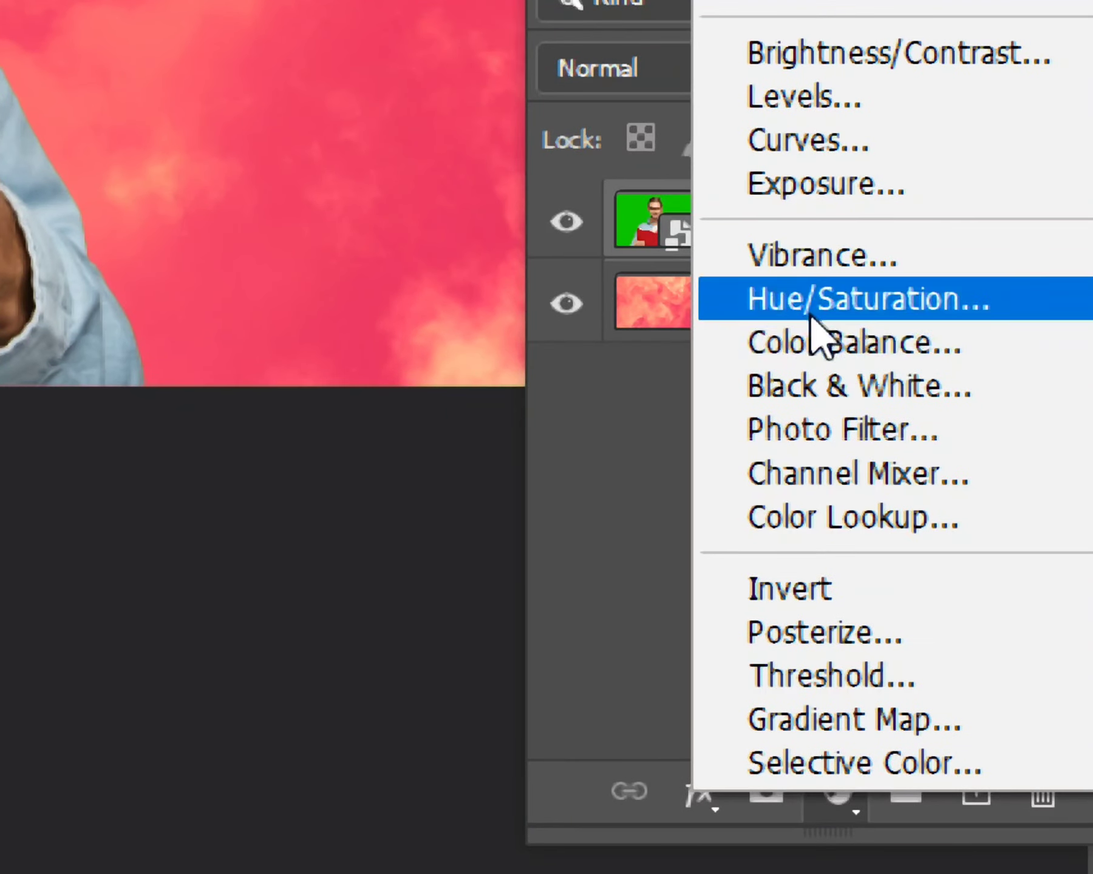
click(871, 301)
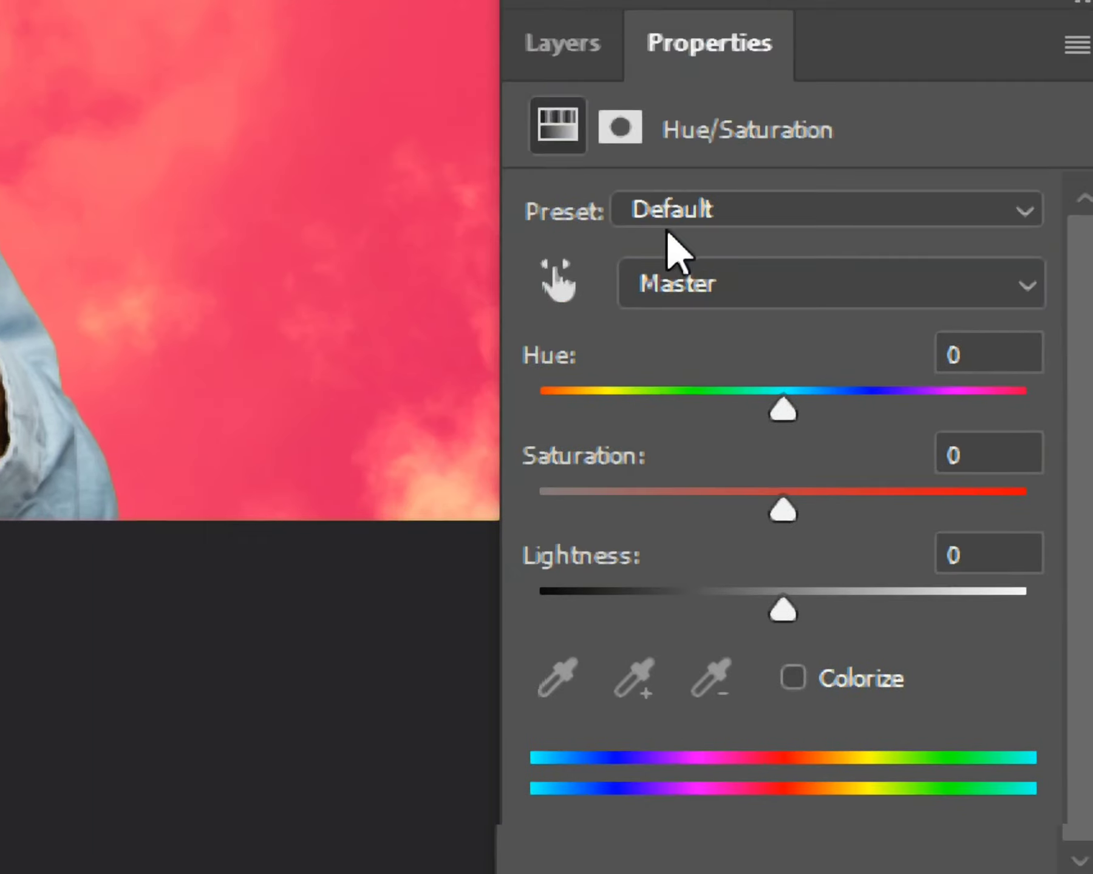
click(686, 284)
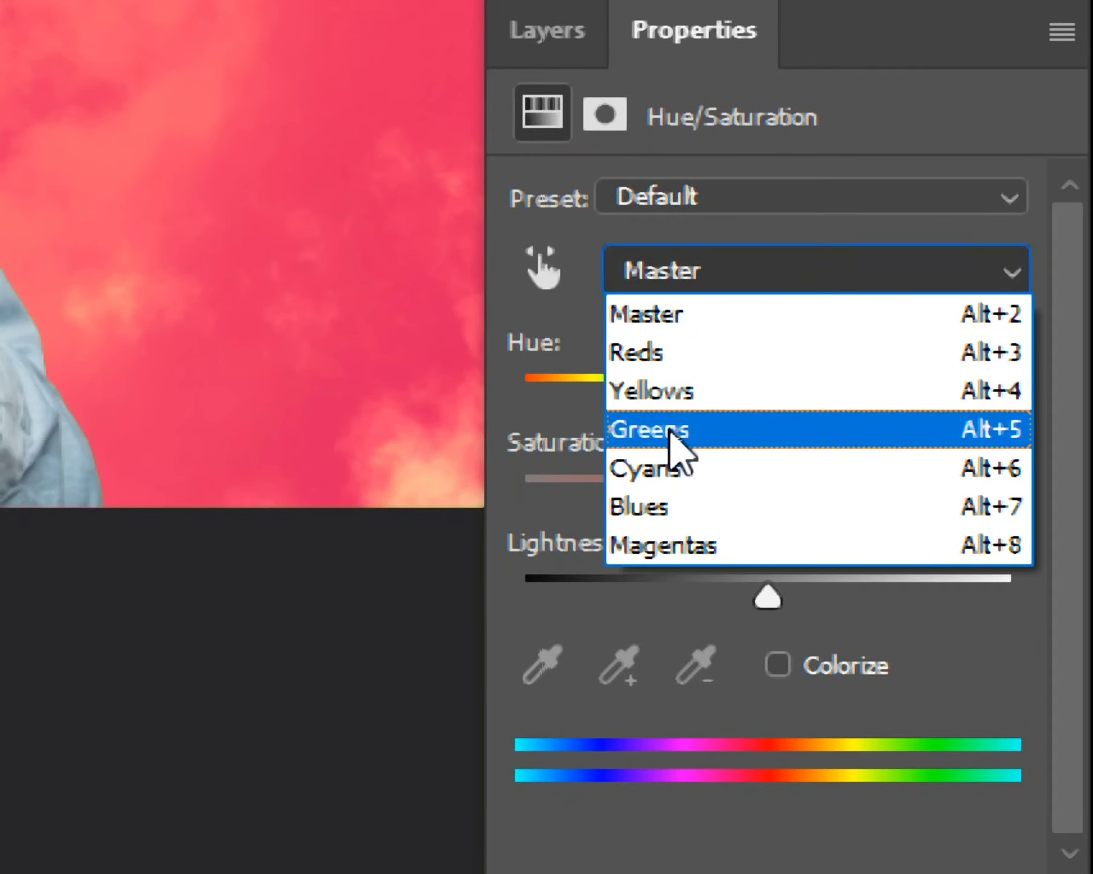
click(668, 429)
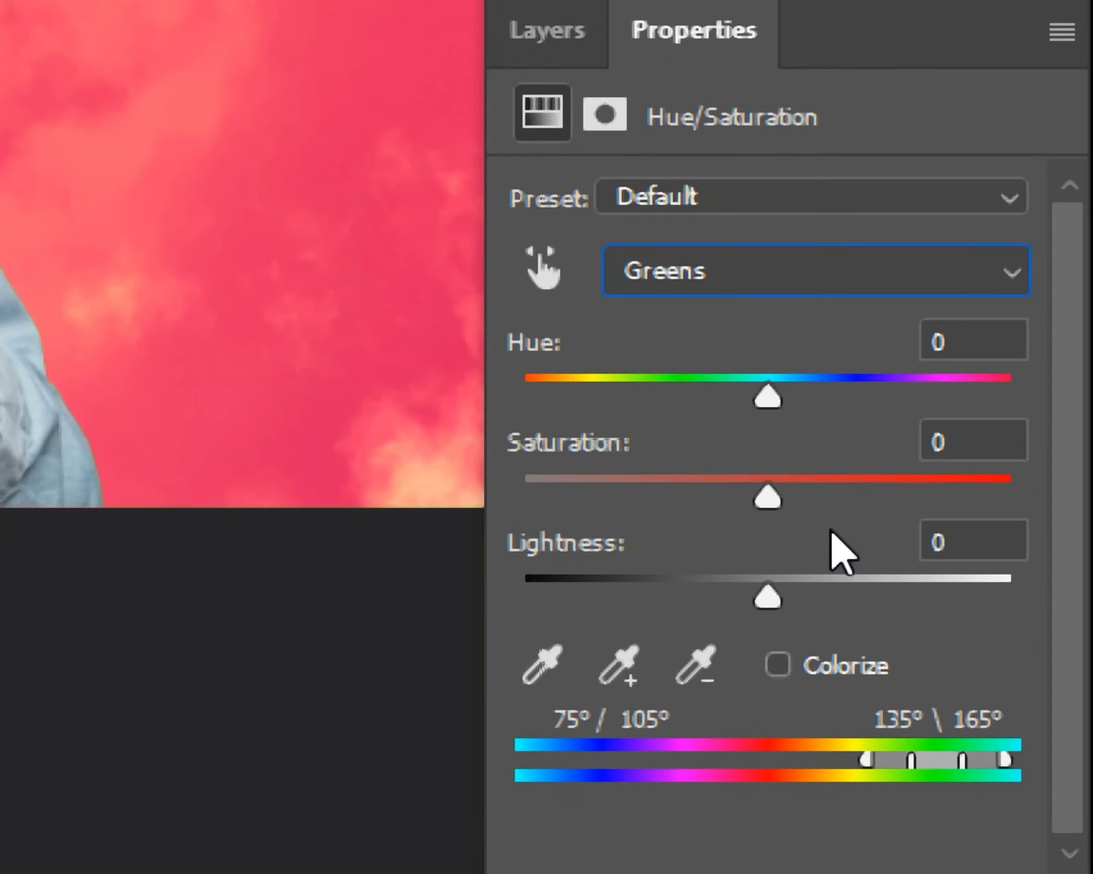
drag(778, 493, 529, 487)
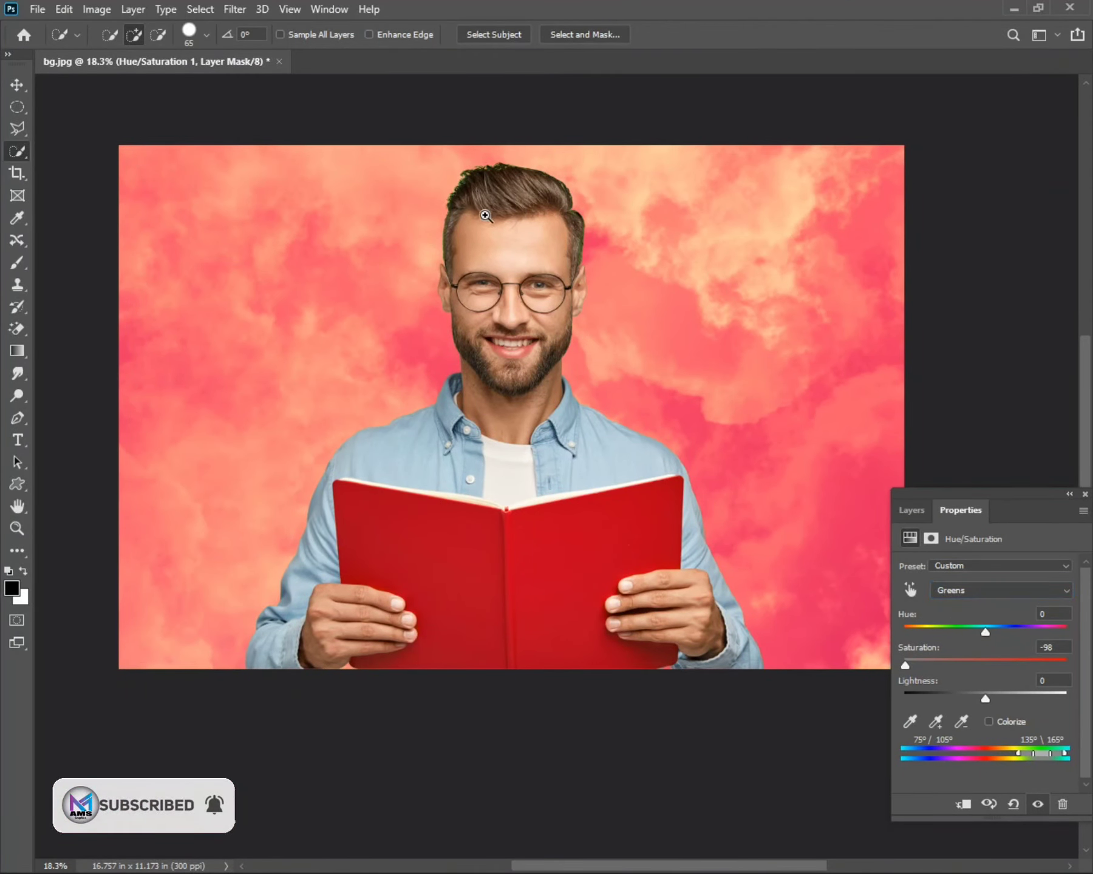
Step: Widen the targeted green range and set Hue to -180, then fit the image on screen
mouse_move(486, 216)
mouse_down()
mouse_move(650, 523)
mouse_move(614, 483)
mouse_up()
drag(627, 281, 609, 552)
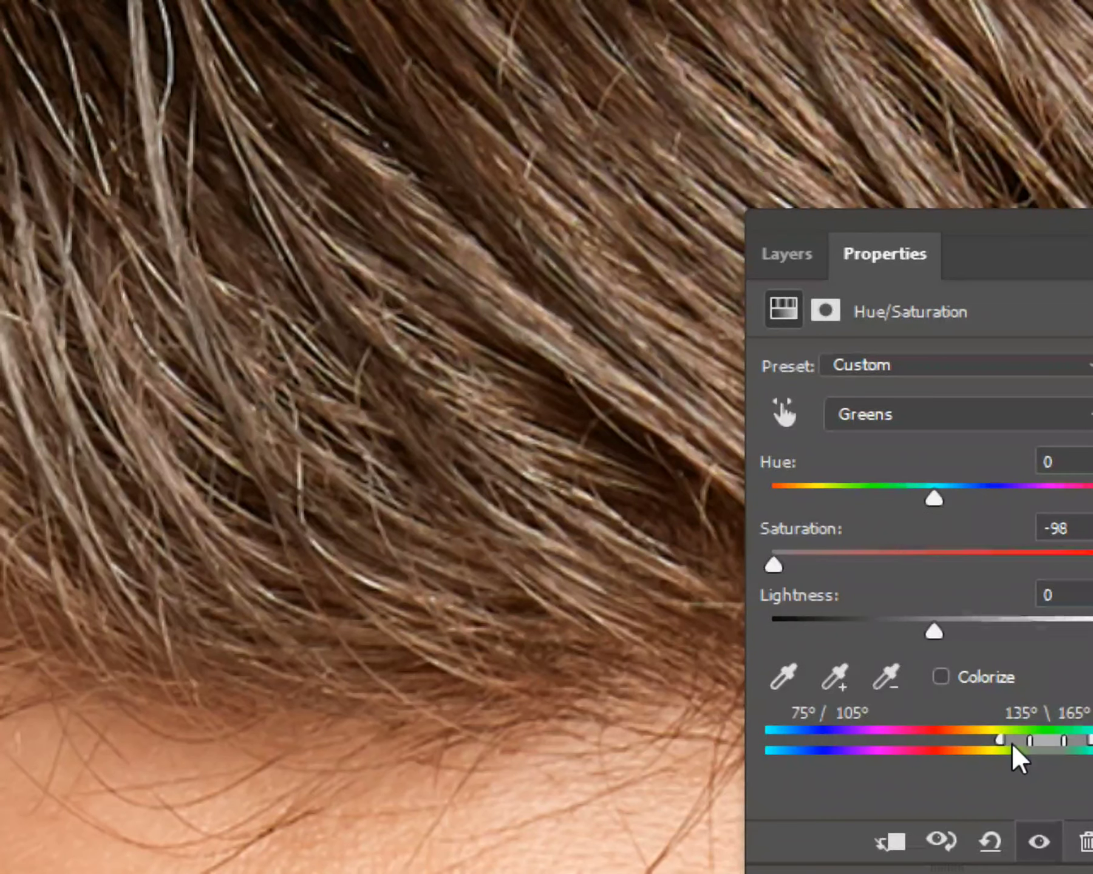
mouse_move(1024, 742)
mouse_down()
mouse_move(989, 742)
mouse_move(1023, 747)
mouse_up()
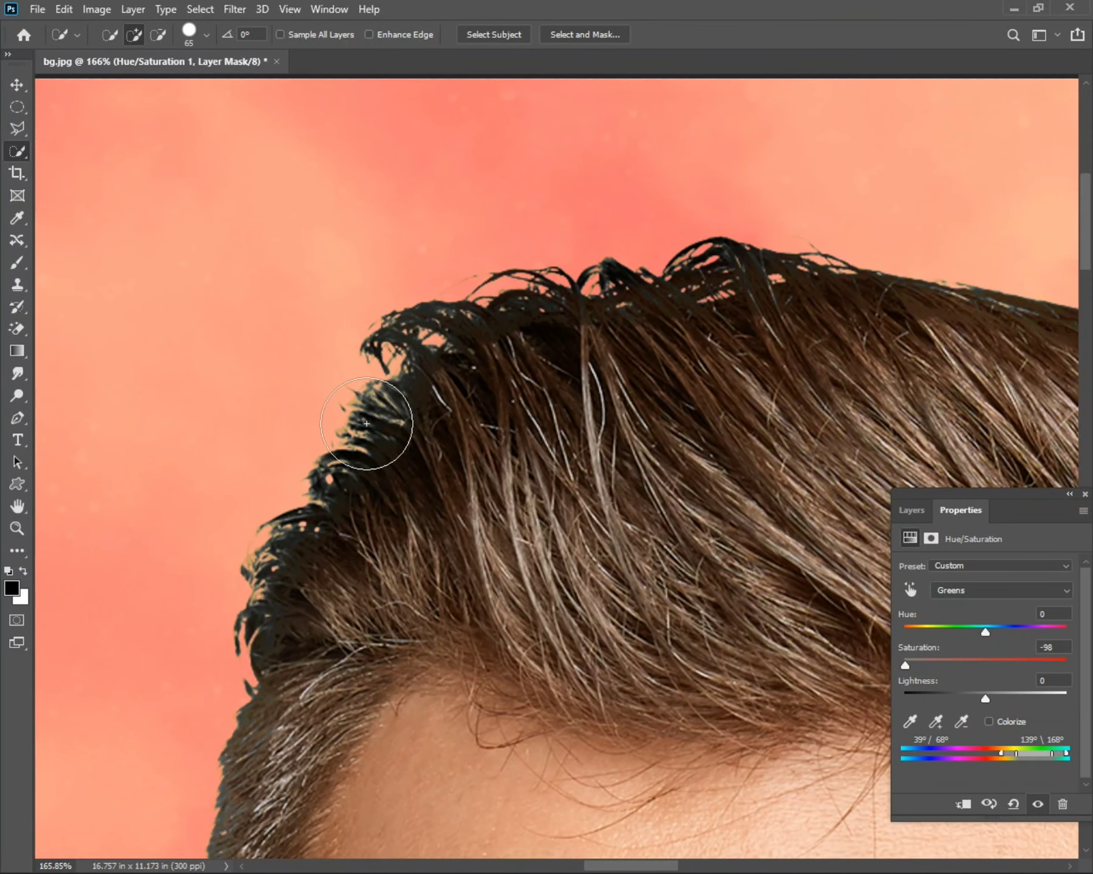
drag(981, 632, 904, 628)
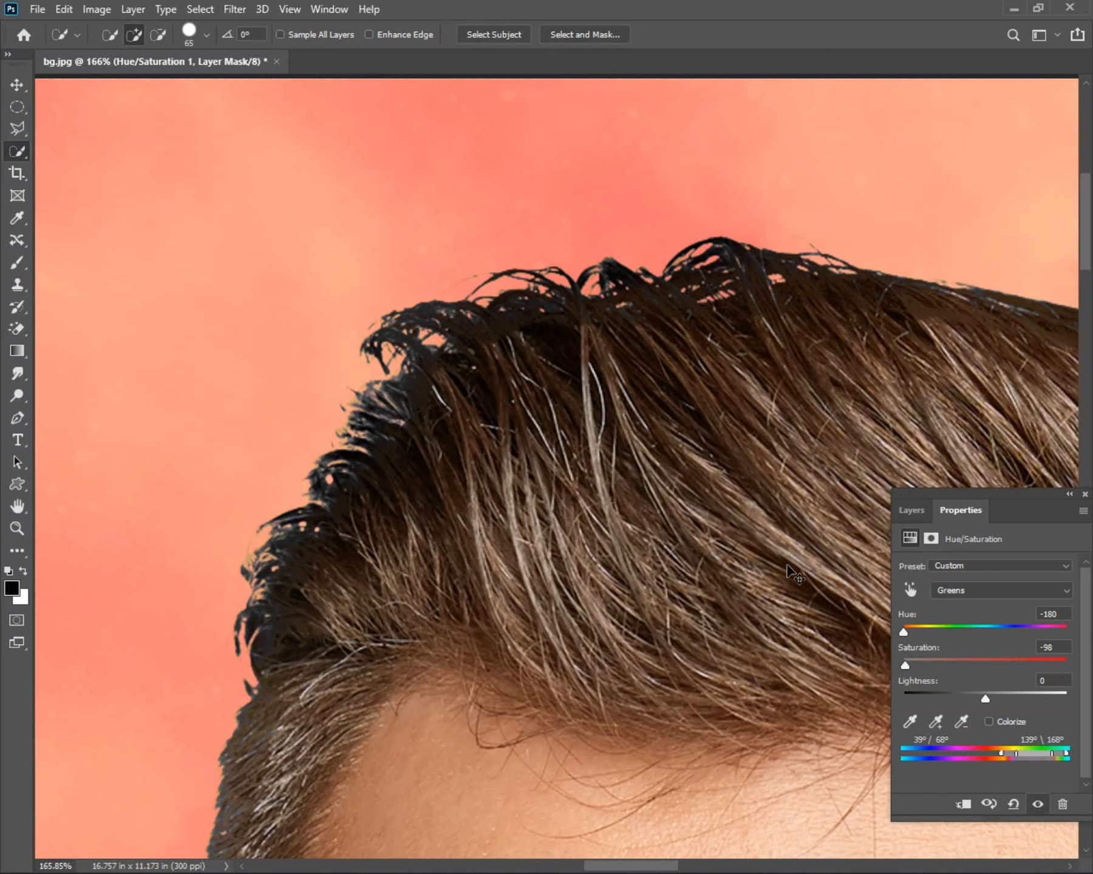
key(ctrl+0)
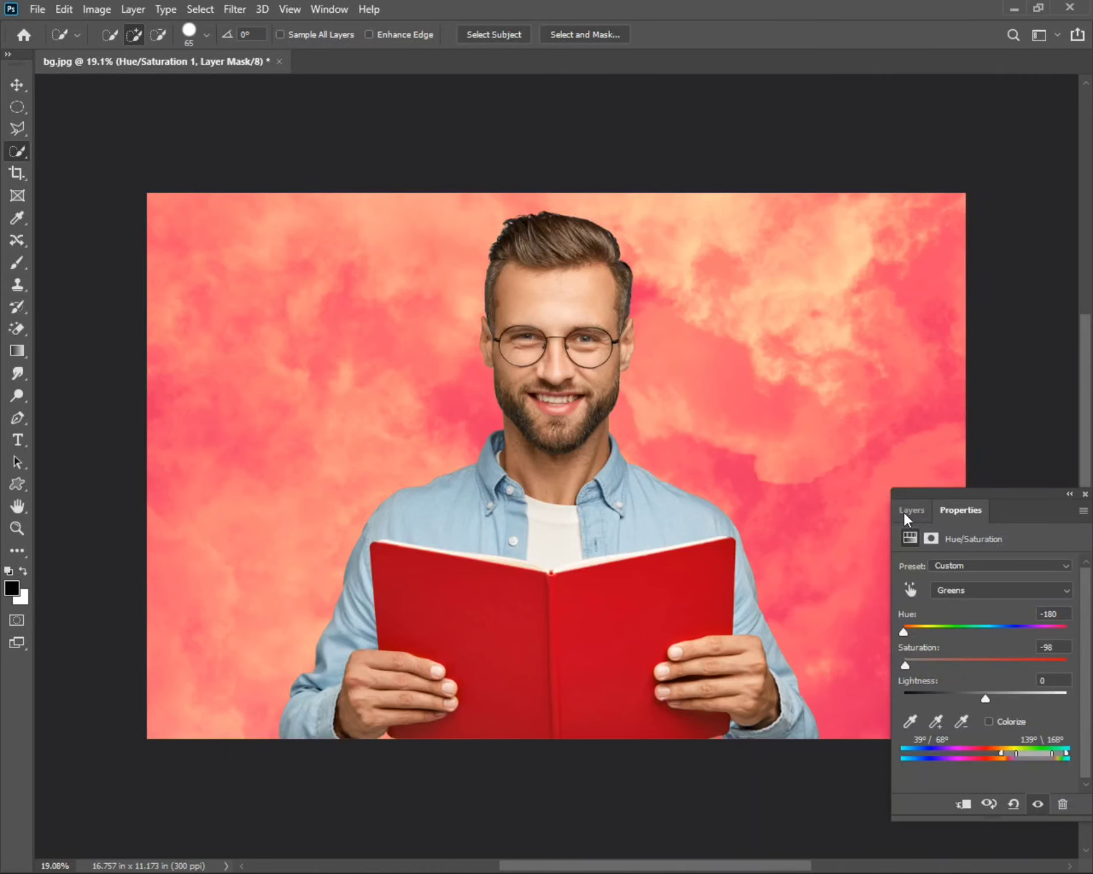
Step: Add a Color Balance layer with midtones shifted +16 toward red and -10 toward magenta
click(909, 510)
click(995, 803)
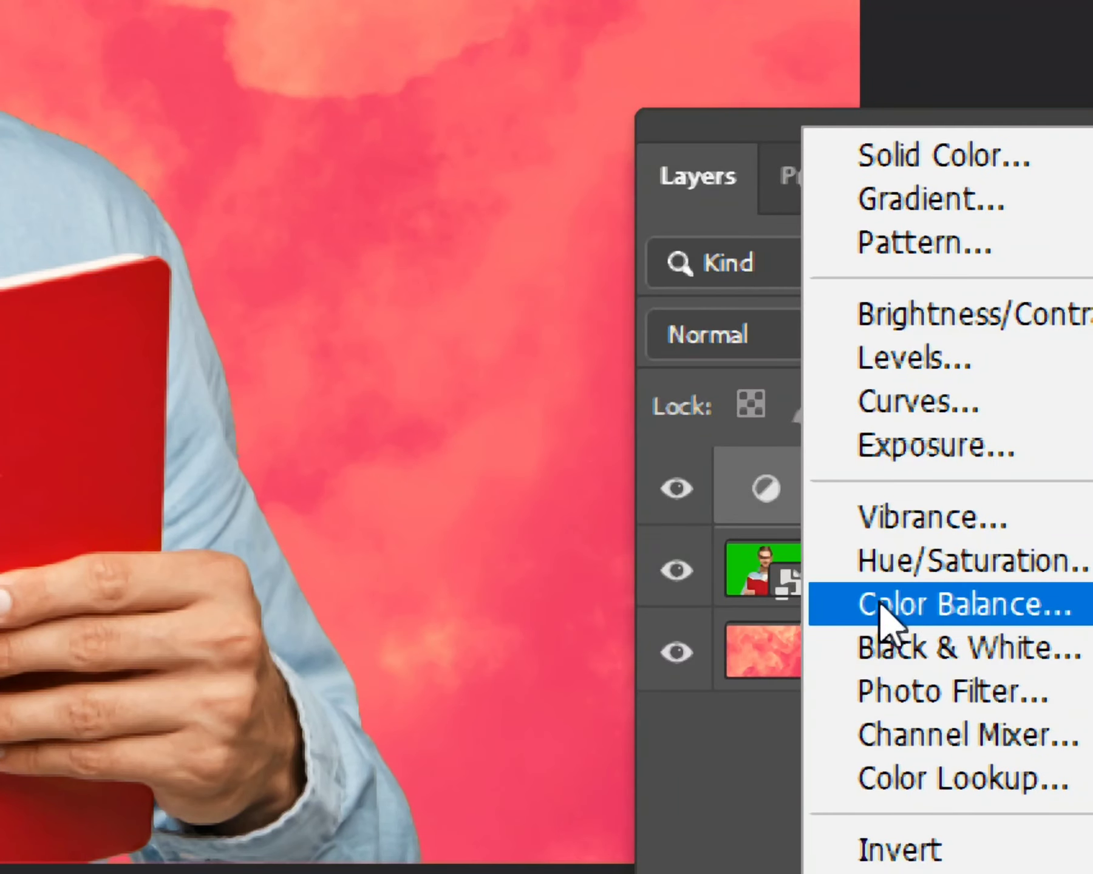
click(879, 601)
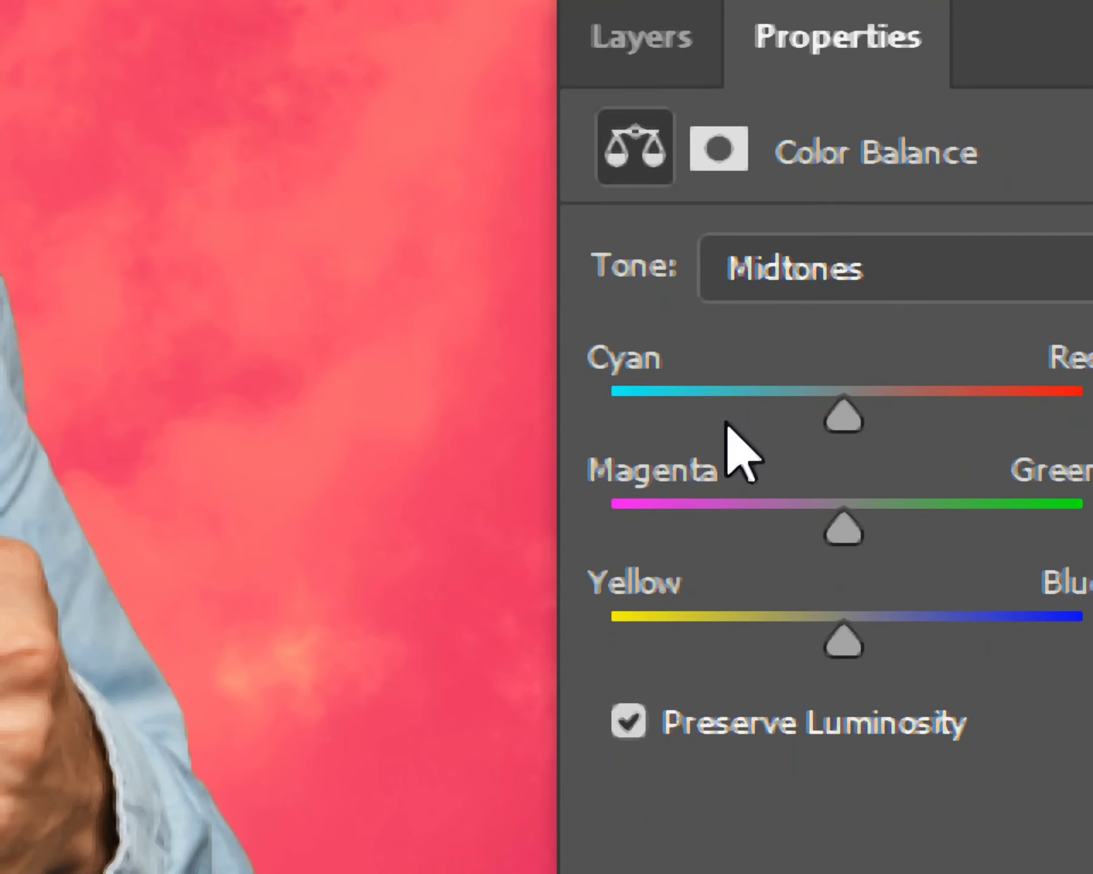
click(766, 268)
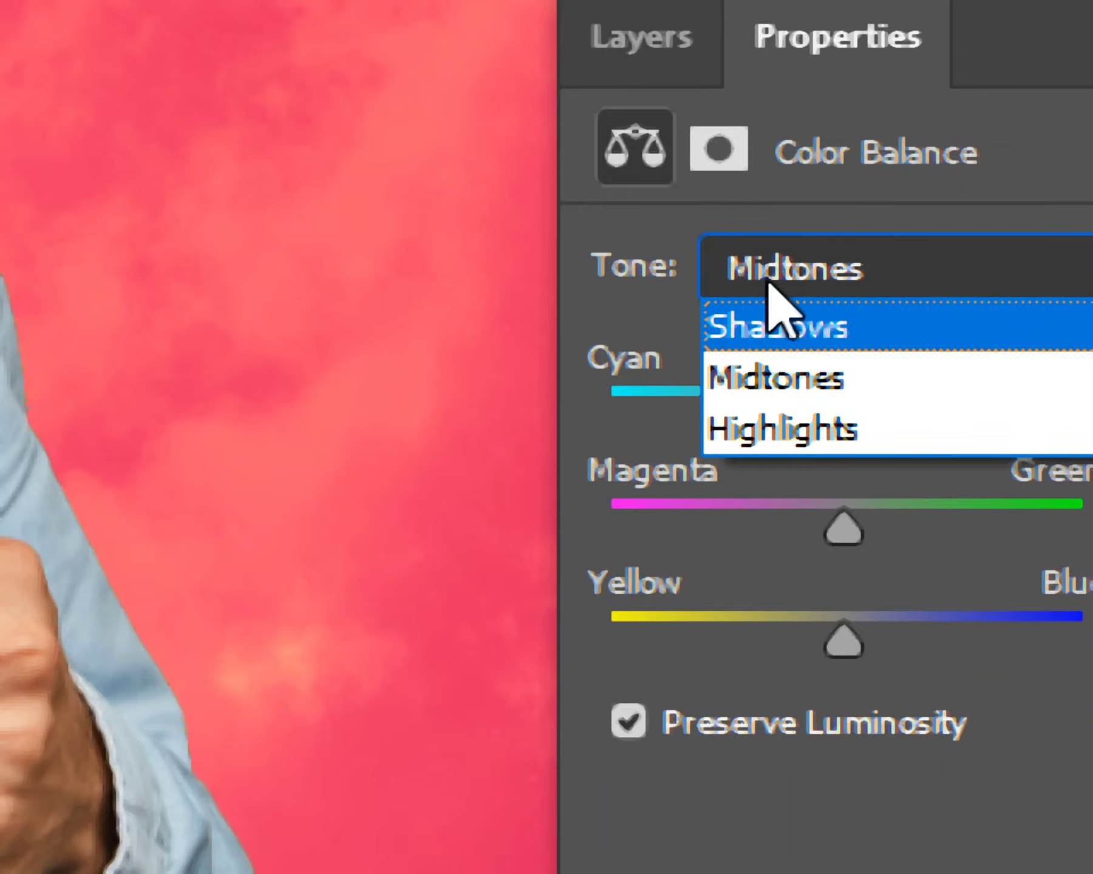
click(790, 270)
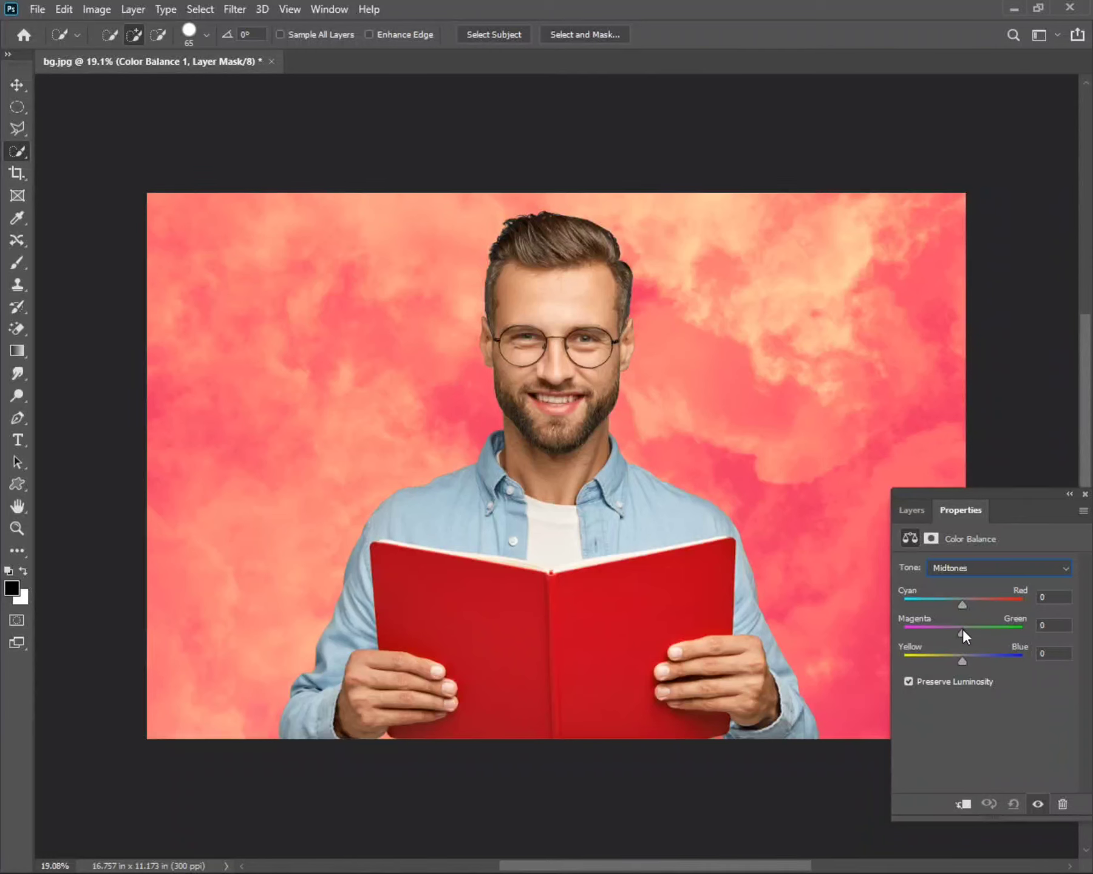
drag(962, 605, 972, 605)
drag(965, 634, 957, 633)
Step: Nudge the Color Balance shadows slightly red (+3) and highlights toward red (+9)
click(946, 567)
drag(961, 604, 965, 608)
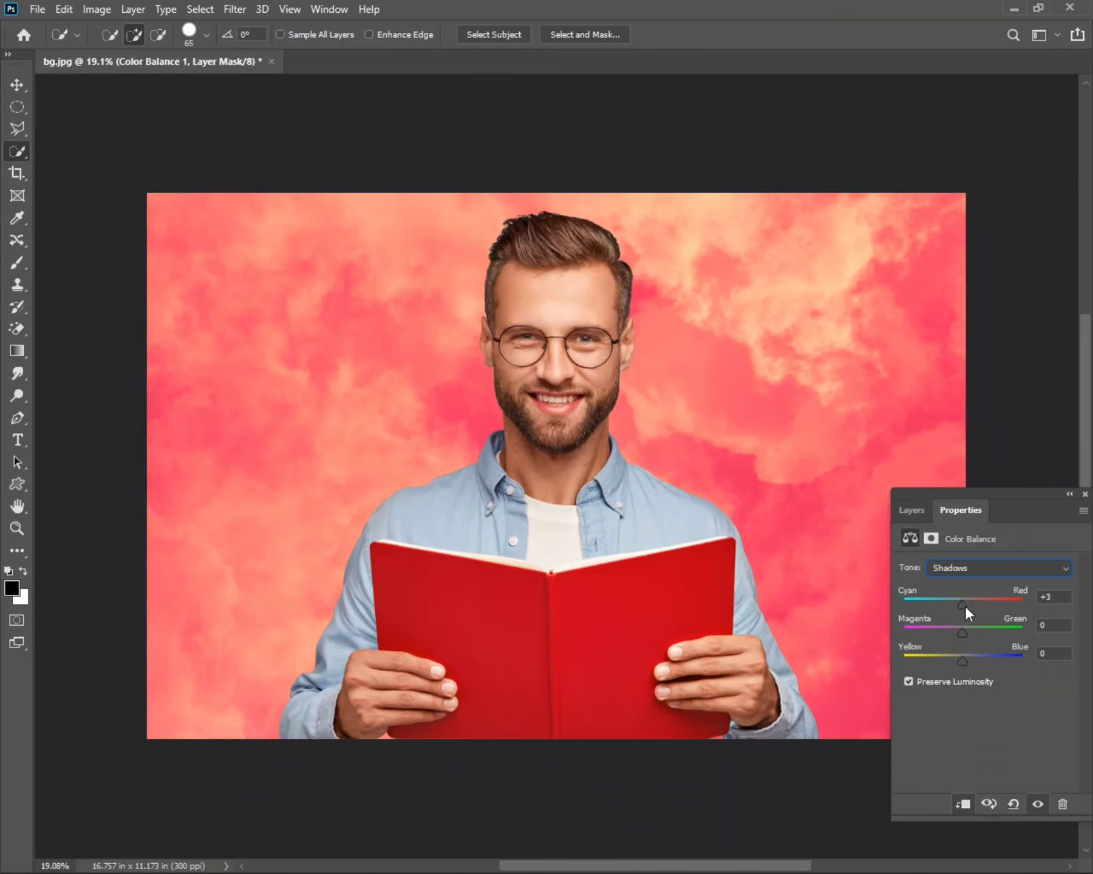
click(965, 569)
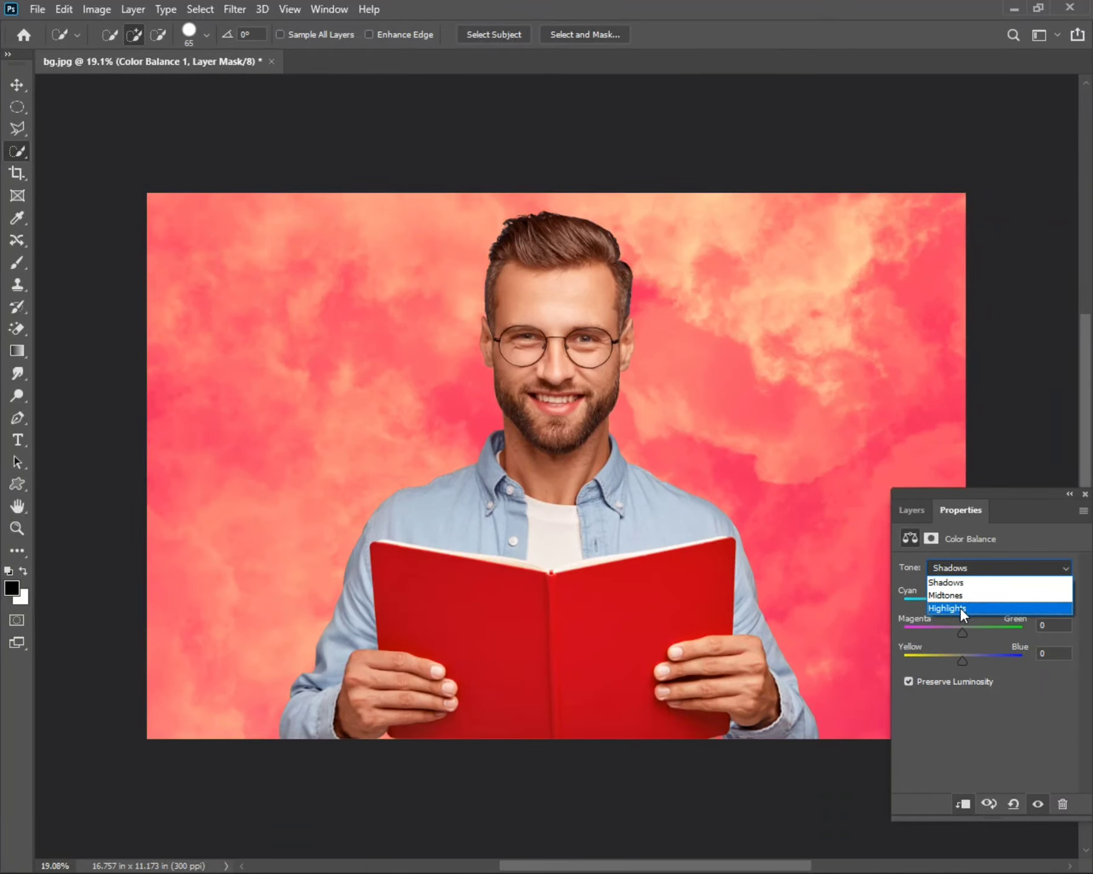
click(960, 603)
click(967, 603)
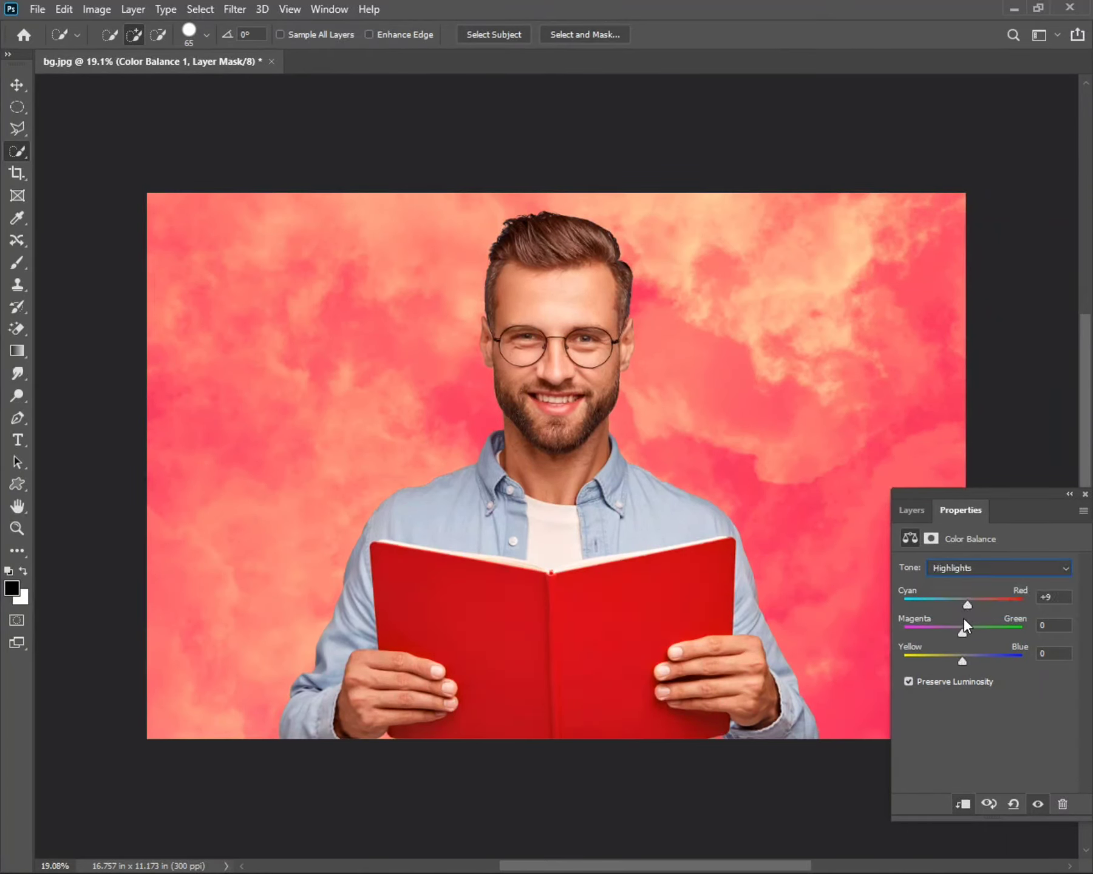
drag(962, 632, 955, 633)
Step: Lower the Color Balance layer's opacity to 62%
click(911, 510)
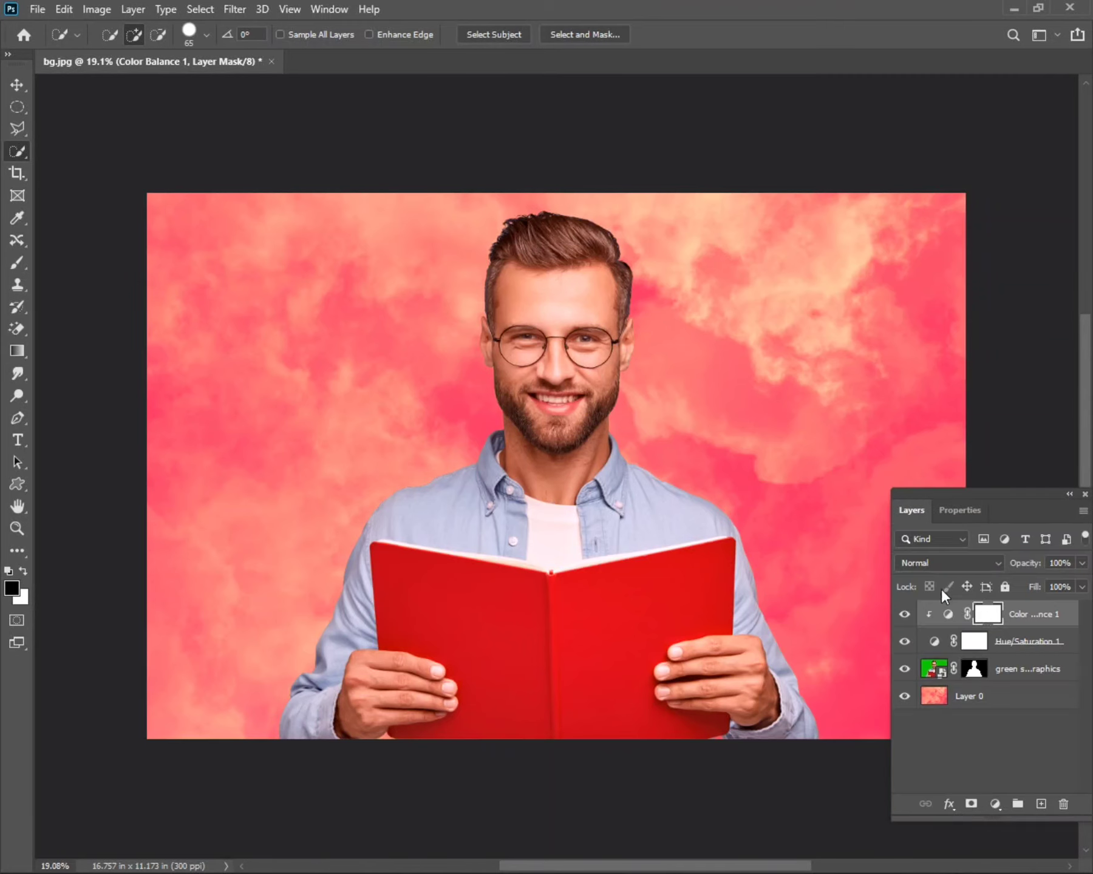
click(1039, 619)
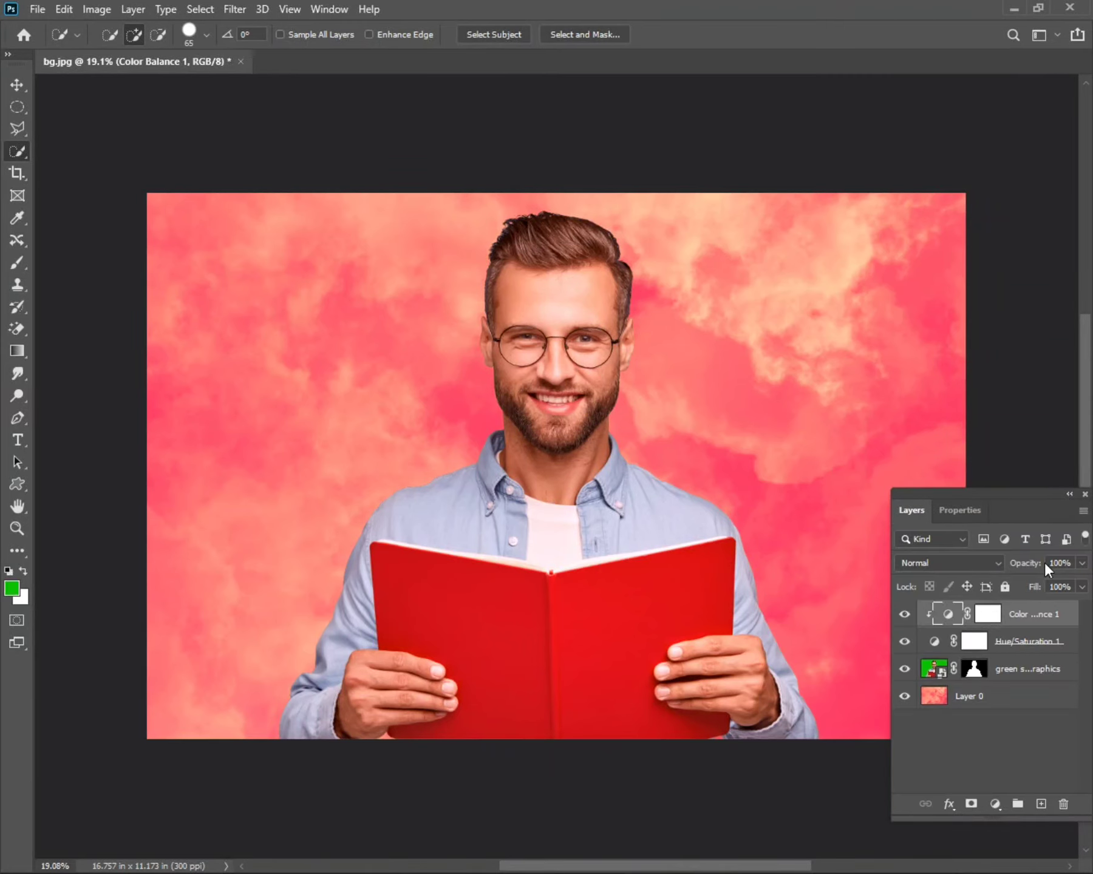
drag(1032, 568, 997, 577)
drag(991, 629, 992, 620)
mouse_move(1036, 618)
mouse_down()
mouse_move(1033, 667)
mouse_move(1038, 614)
mouse_up()
Step: Add a Curves 1 layer with a gentle RGB curve that brightens highlights and lifts shadows
click(994, 805)
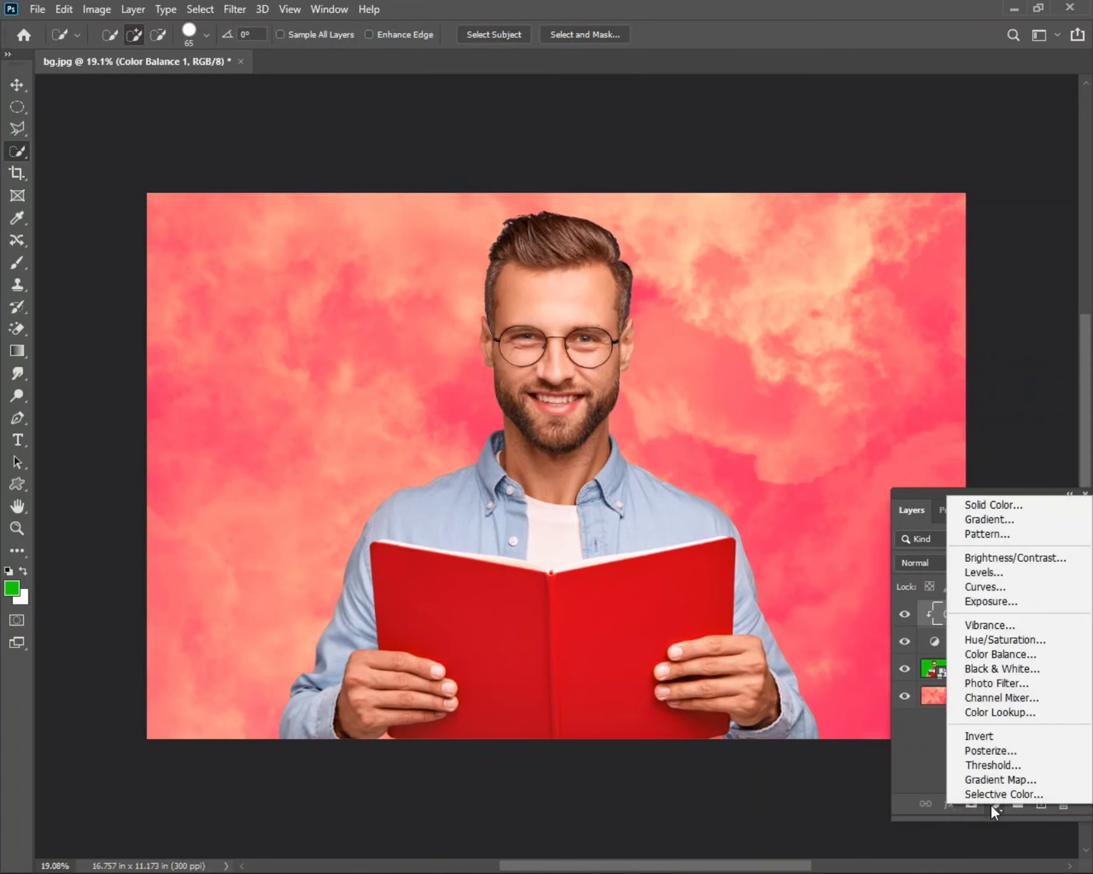
click(992, 586)
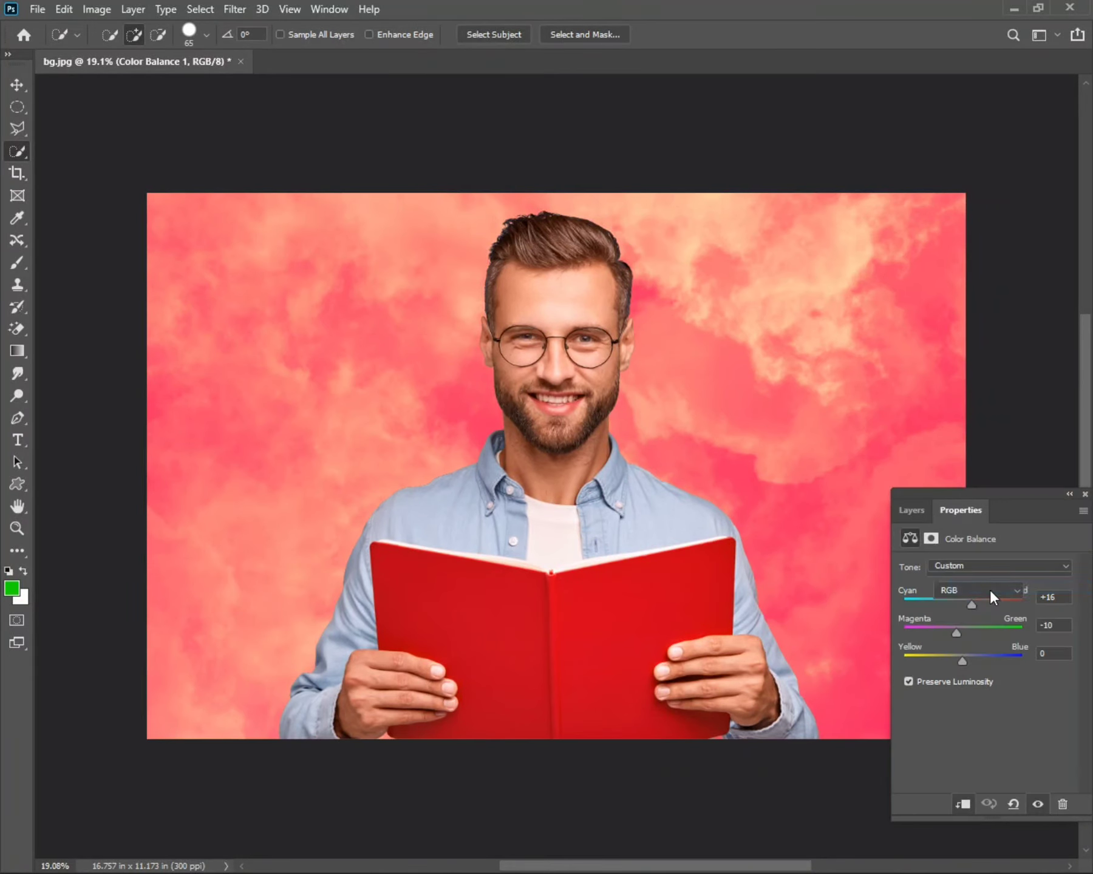
drag(1023, 645, 1025, 636)
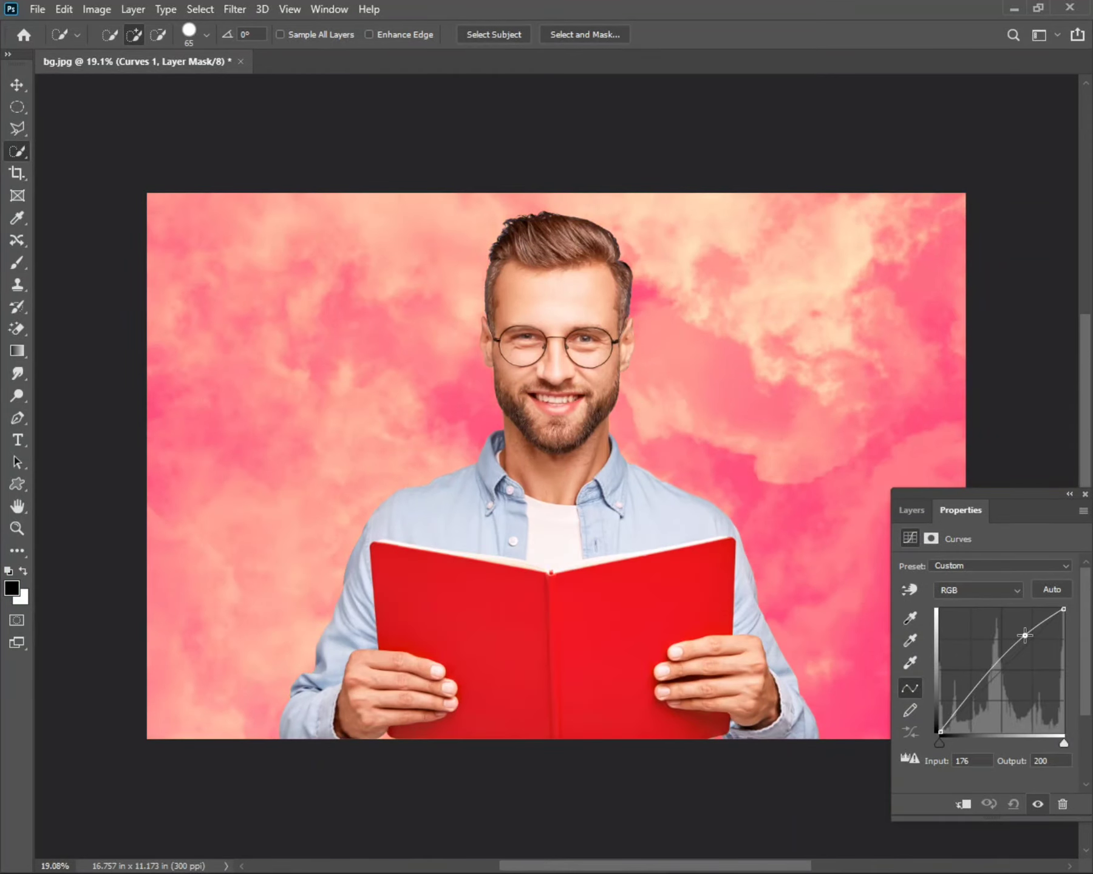
click(976, 691)
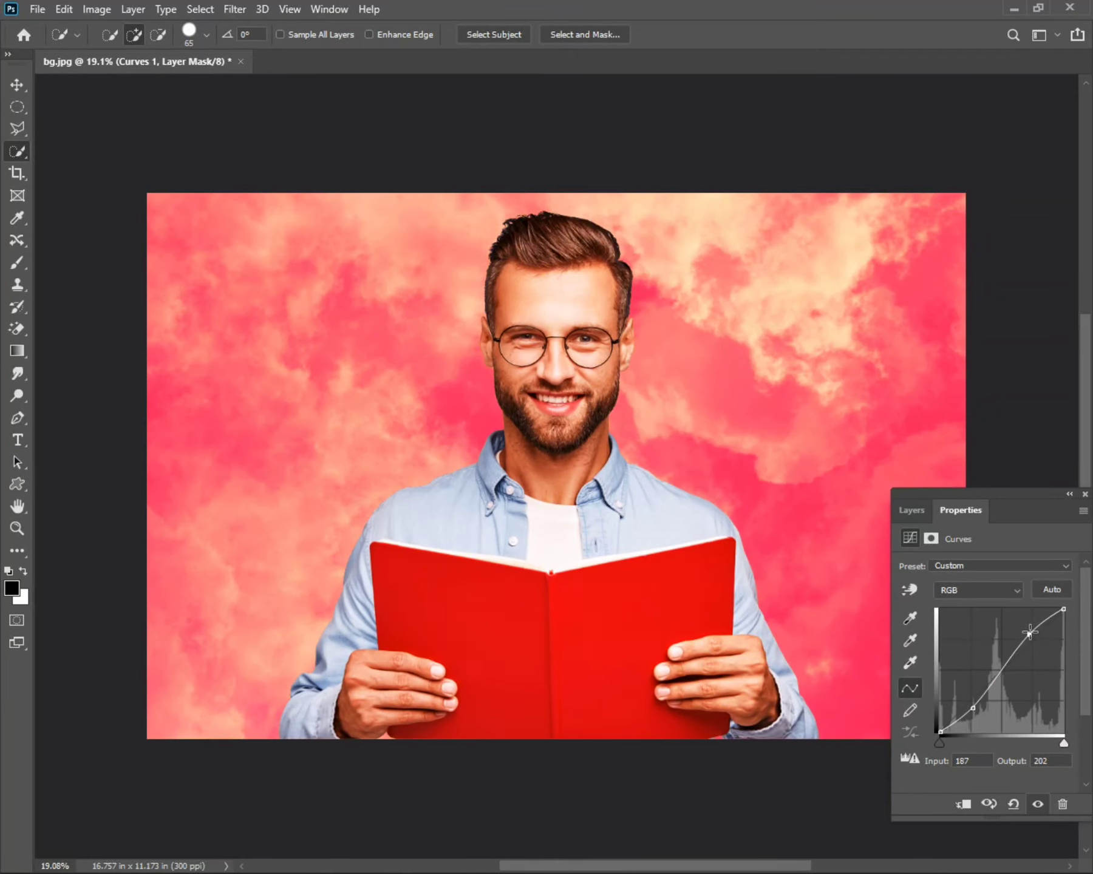
drag(1035, 633, 1036, 636)
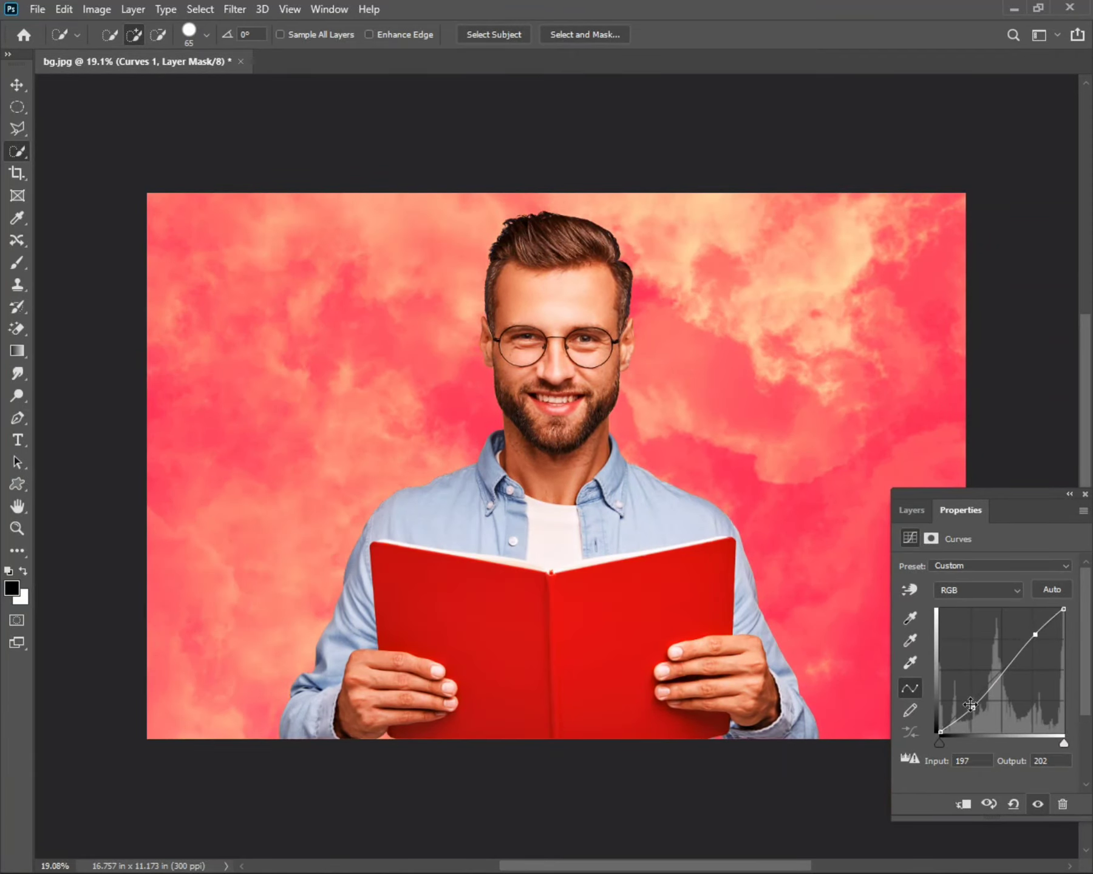
drag(972, 706, 970, 702)
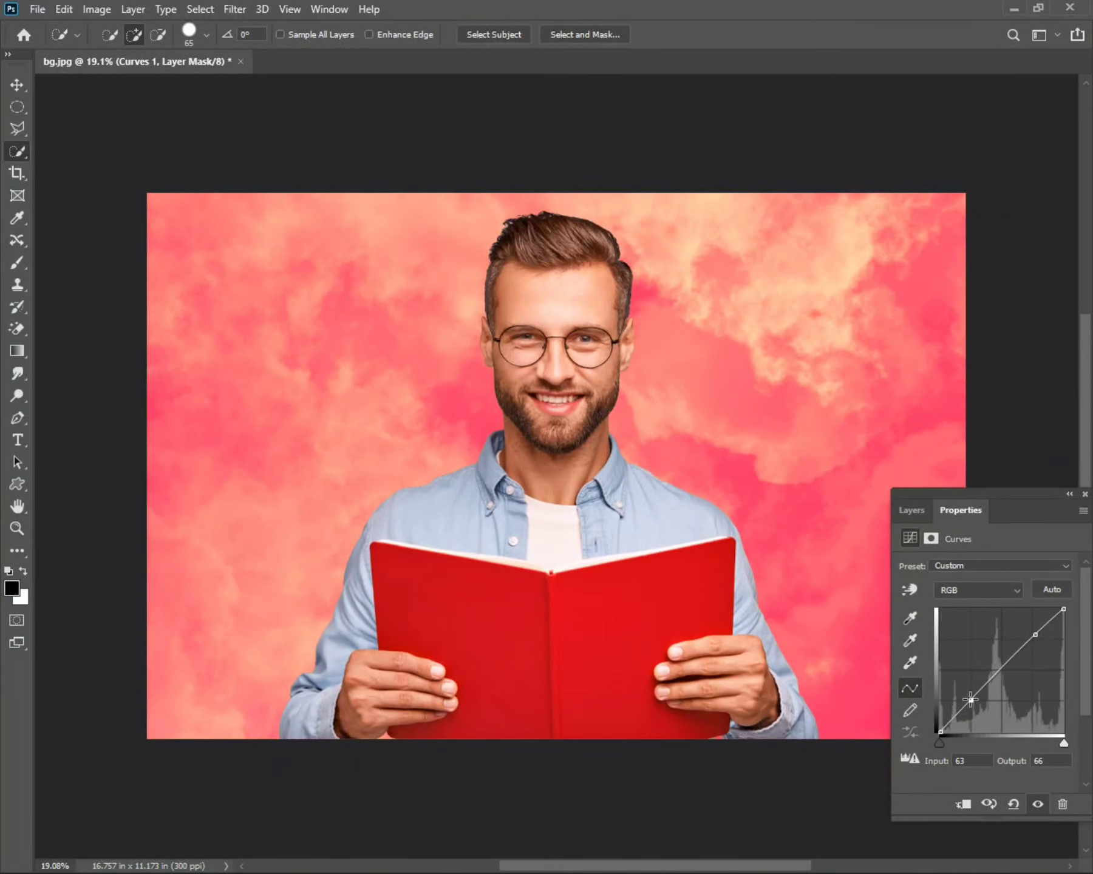
click(909, 512)
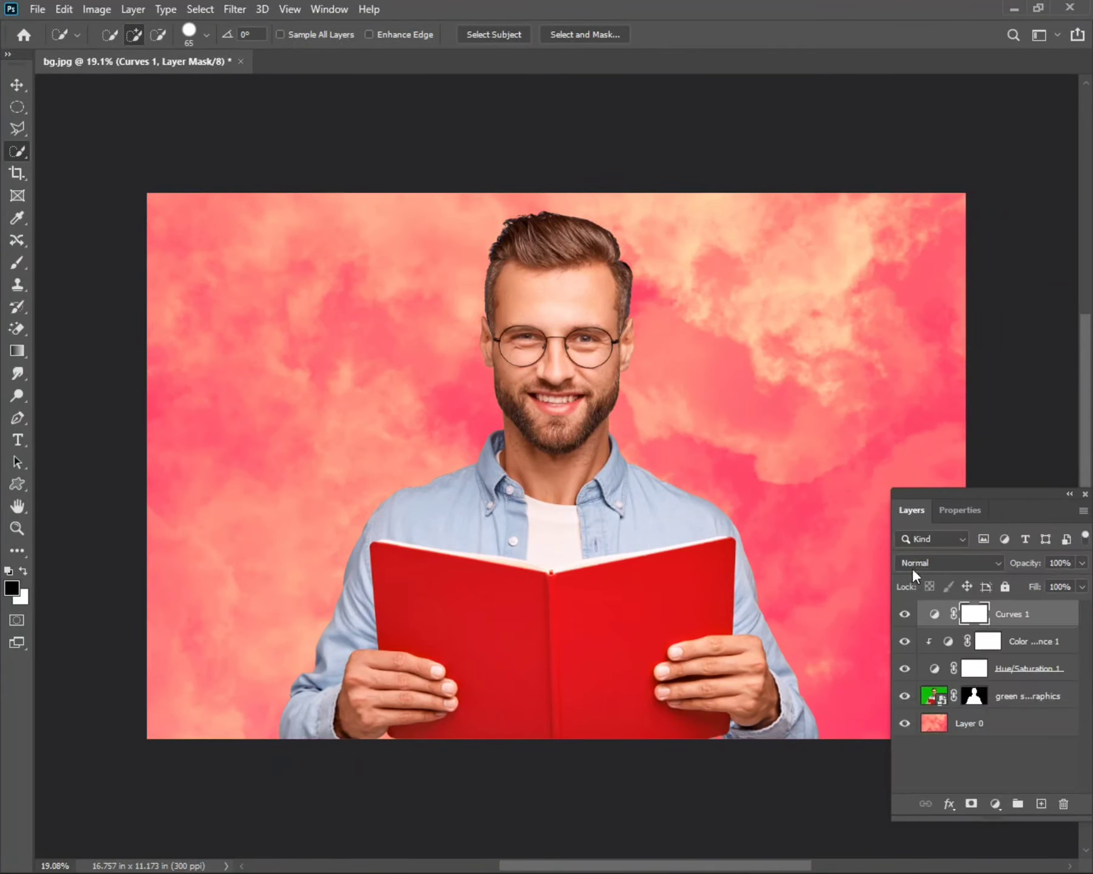